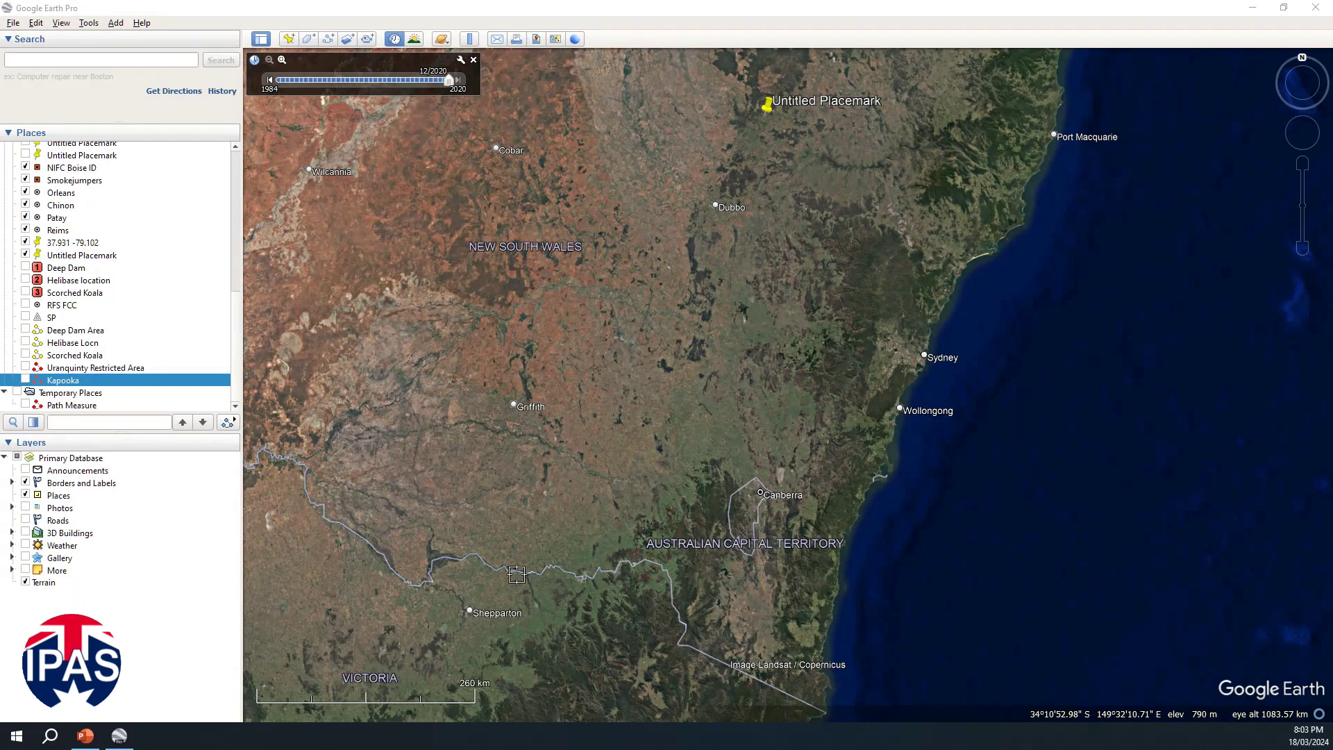
Try to search for the location with the coordinates -35.04986; 150.53879.
{"action": "left_click", "coordinate": [52, 61]}
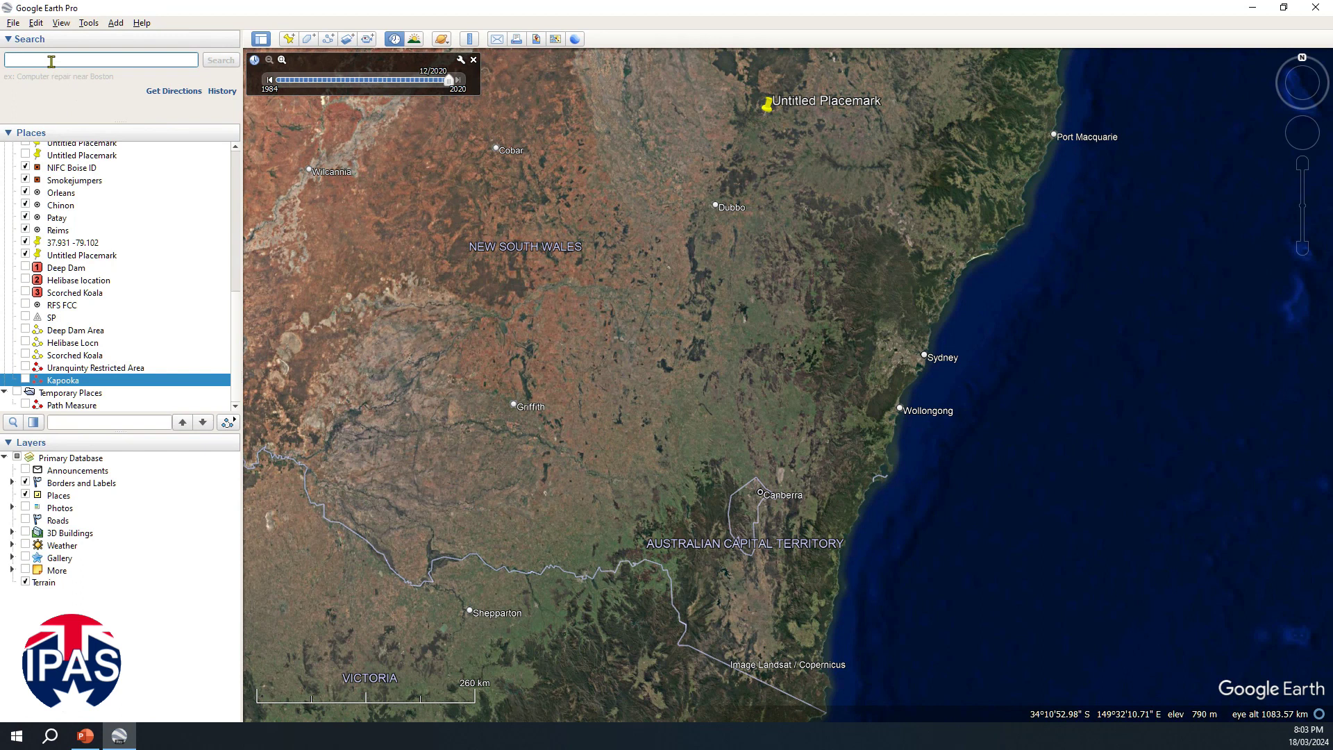
{"action": "type", "text": "-35."}
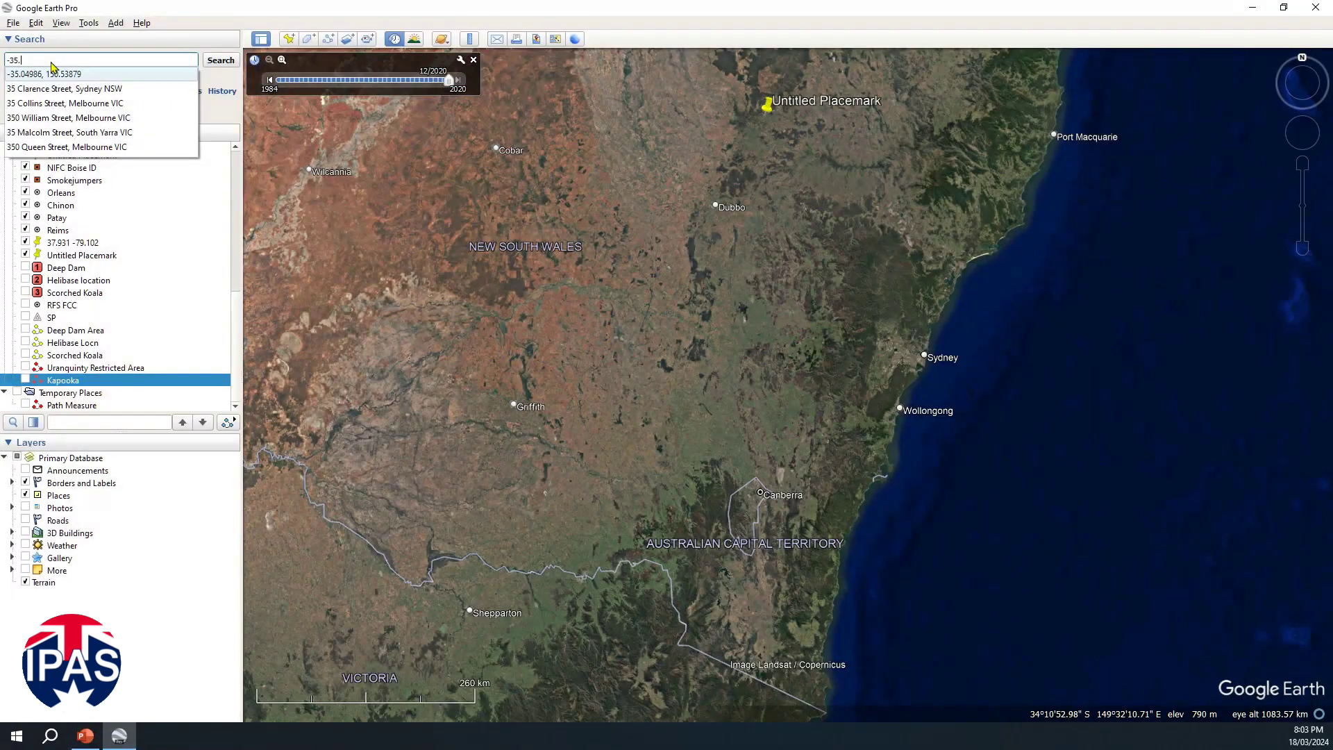
{"action": "type", "text": "04"}
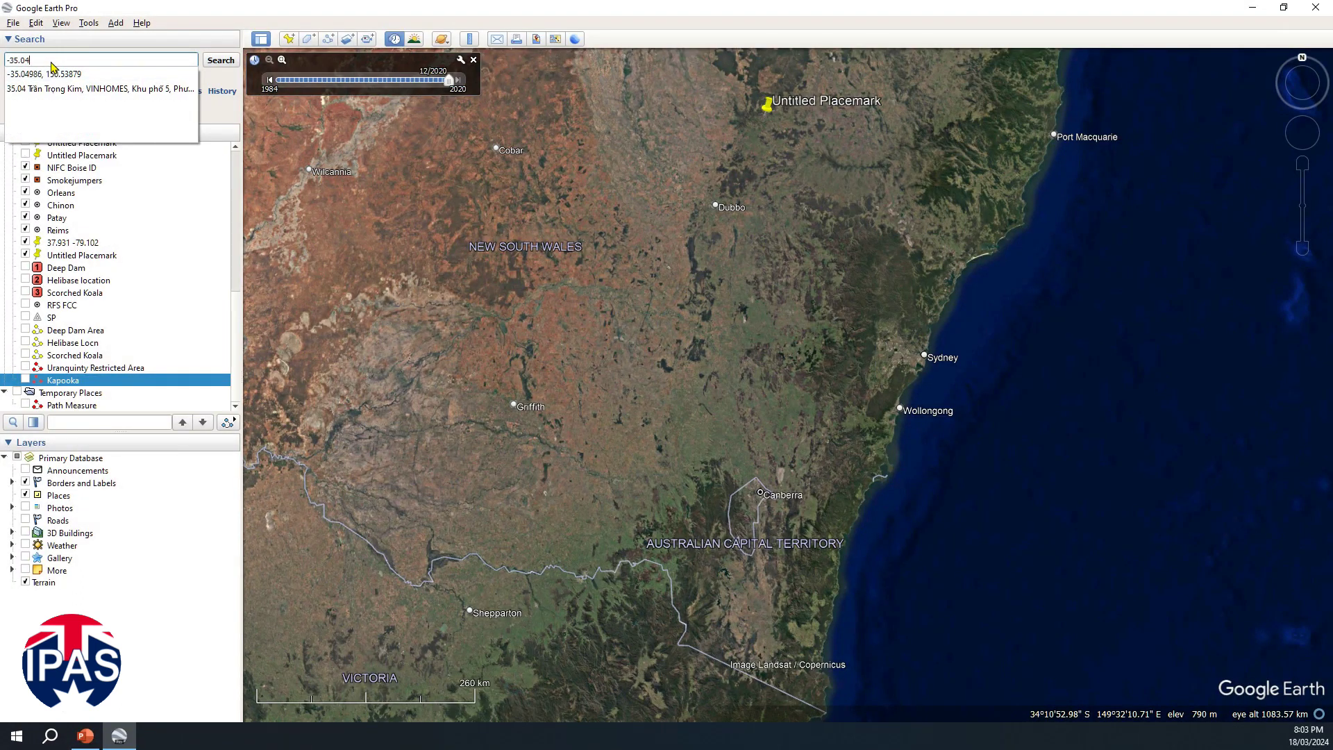
{"action": "type", "text": "986"}
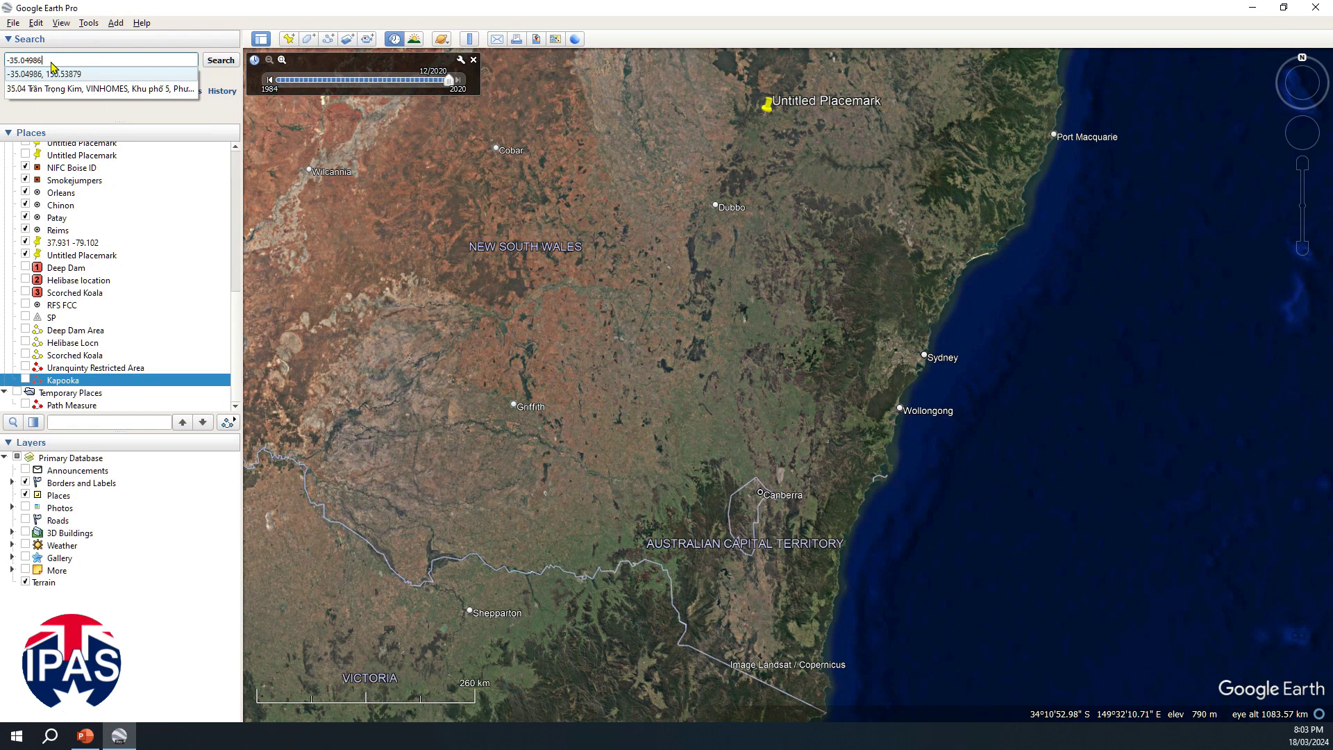
{"action": "type", "text": ";"}
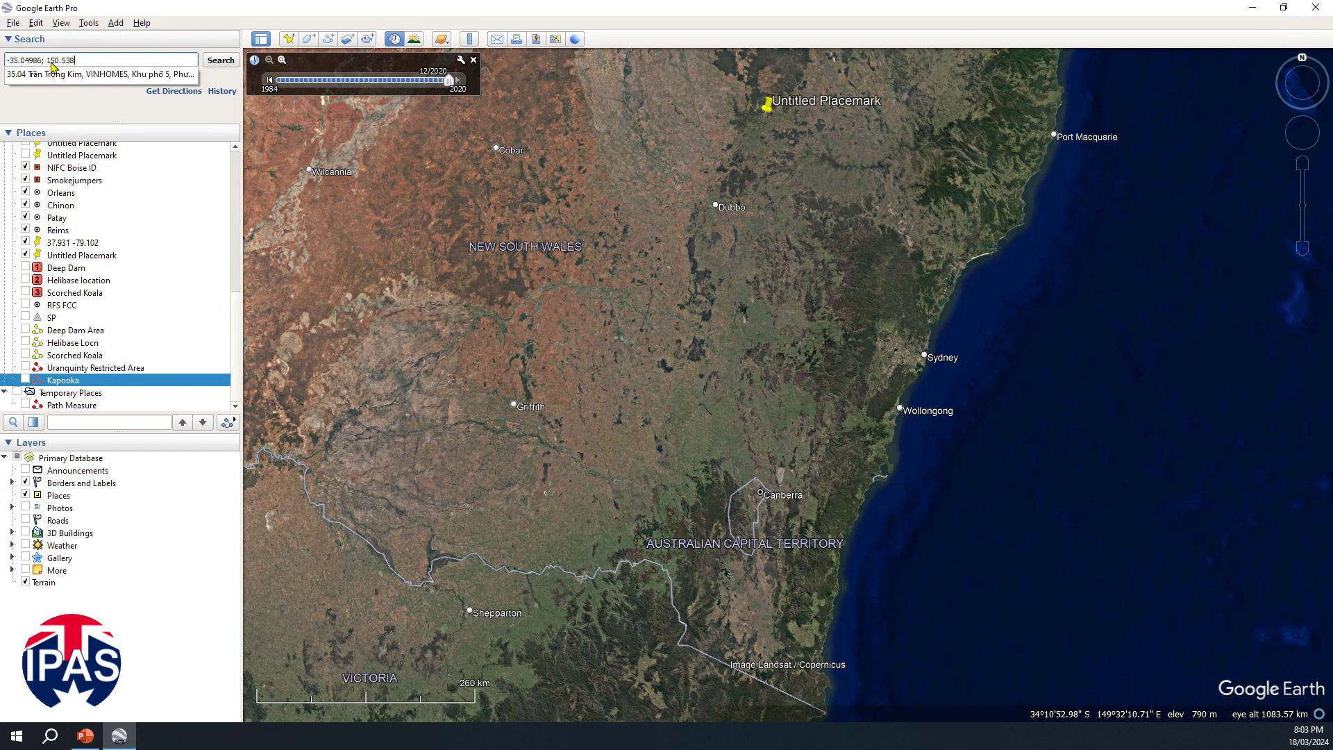
{"action": "type", "text": "150.53879"}
{"action": "key", "text": "Return"}
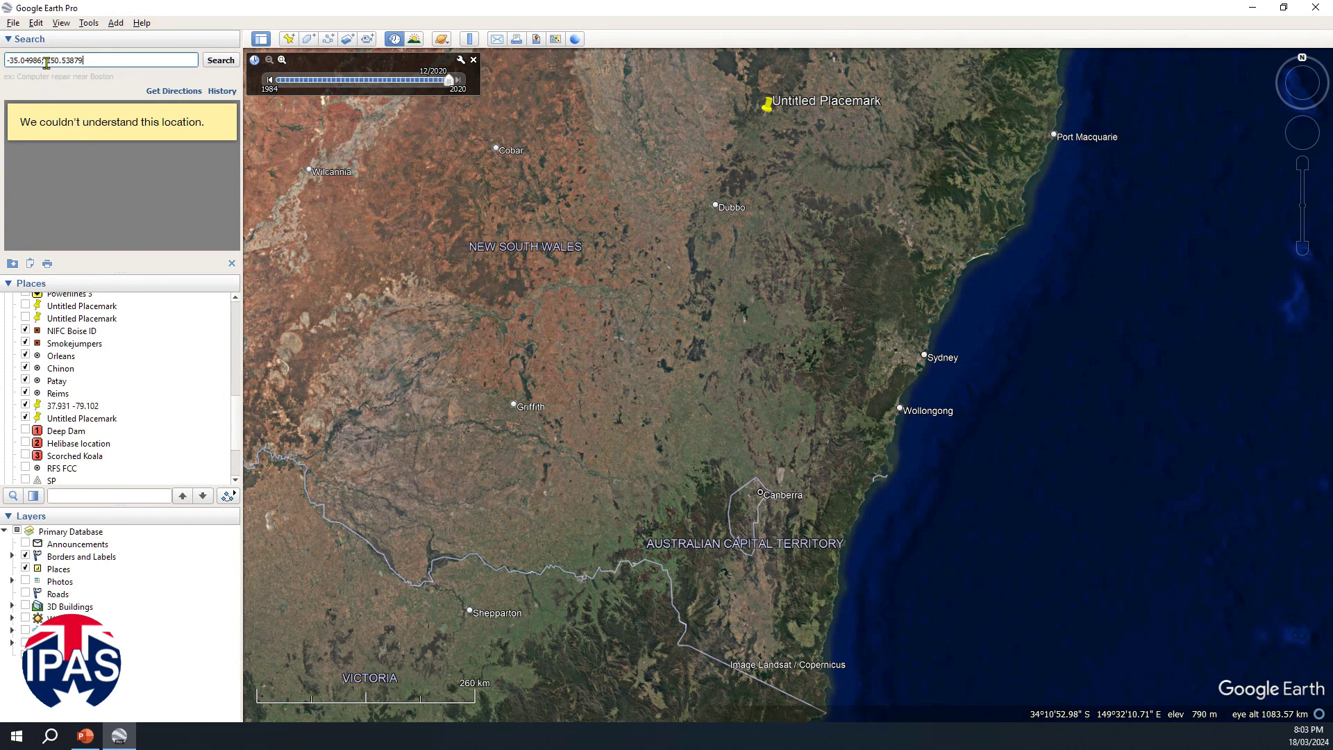
Correct the search to -35.04986 150.53879 without the semicolon, fly to that location, and clear the search result.
{"action": "key", "text": "BackSpace"}
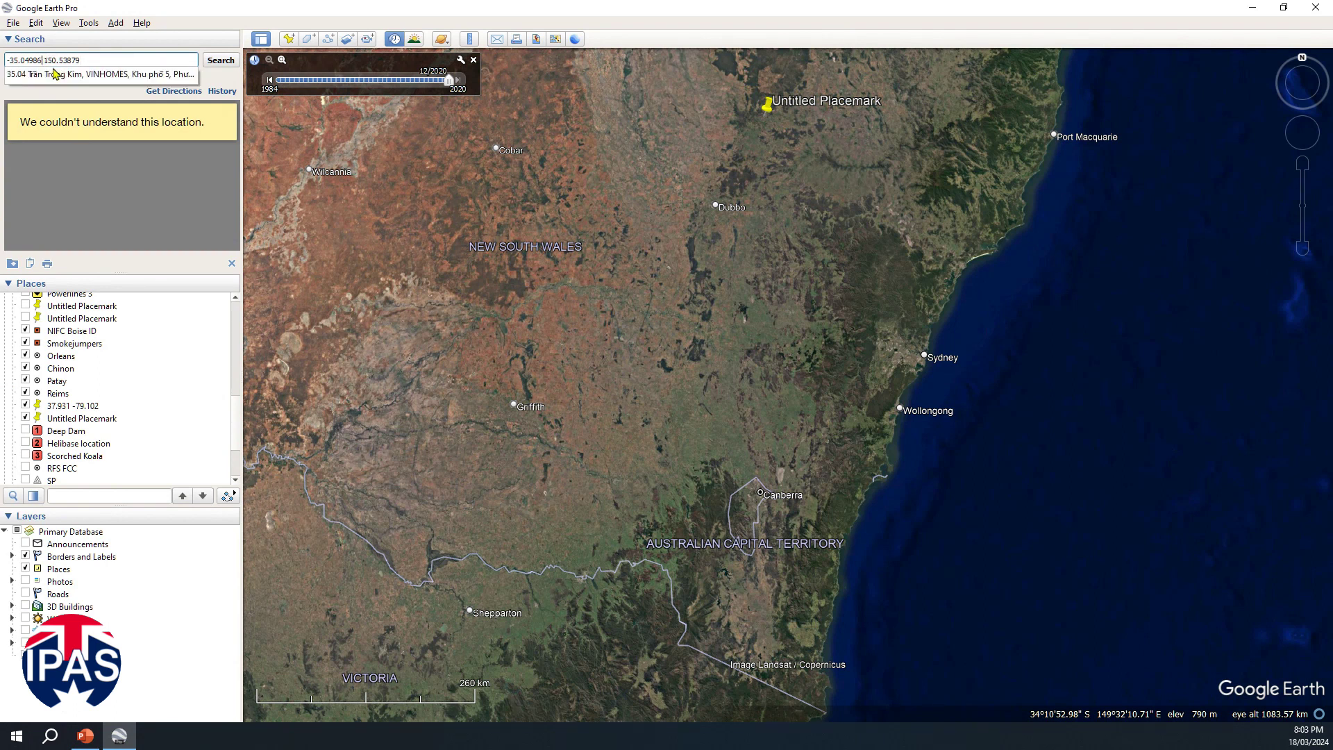
{"action": "left_click", "coordinate": [235, 64]}
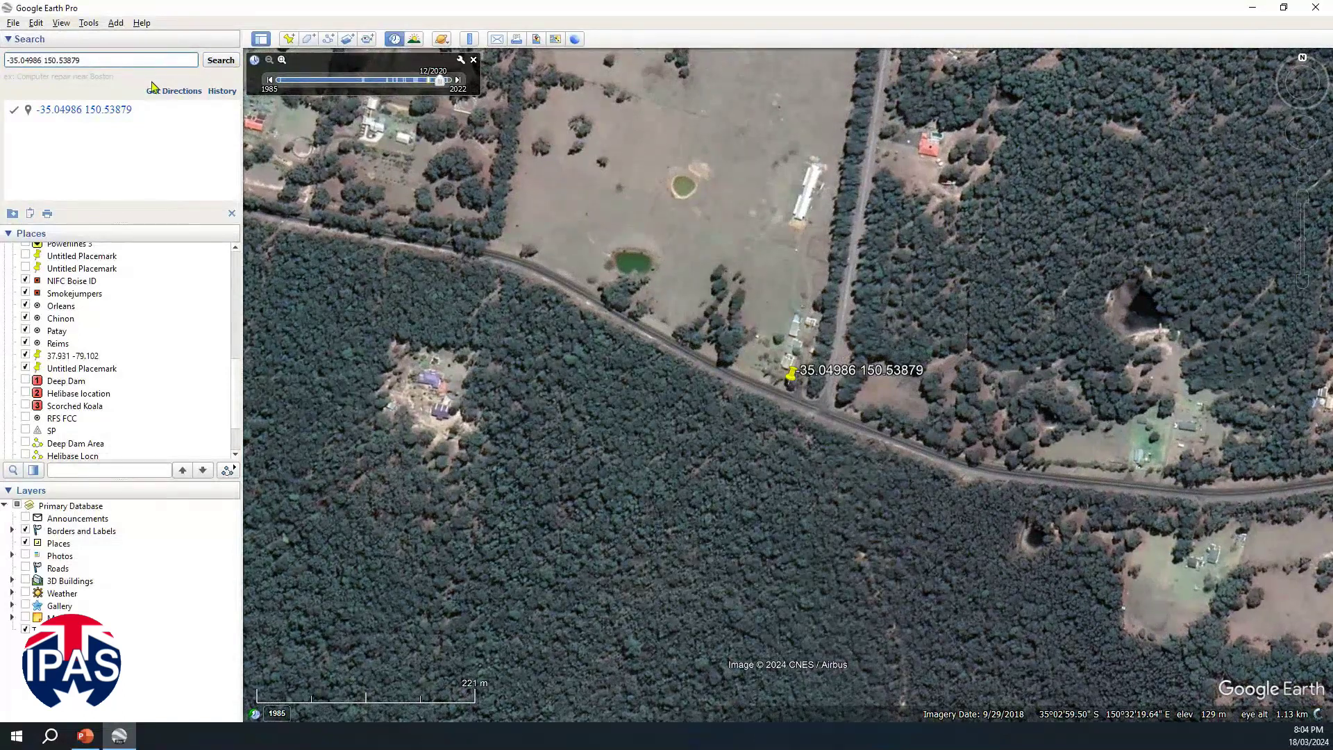
{"action": "left_click", "coordinate": [232, 213]}
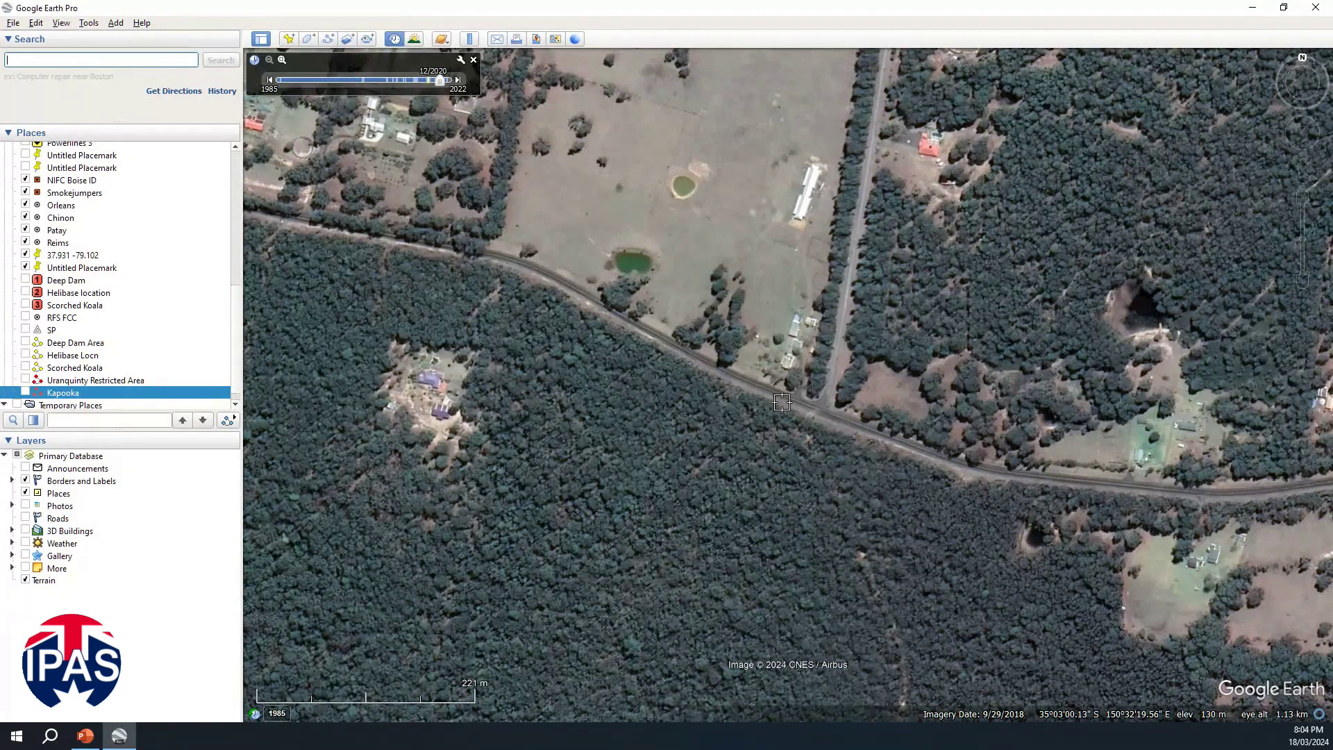
{"action": "left_click", "coordinate": [469, 39]}
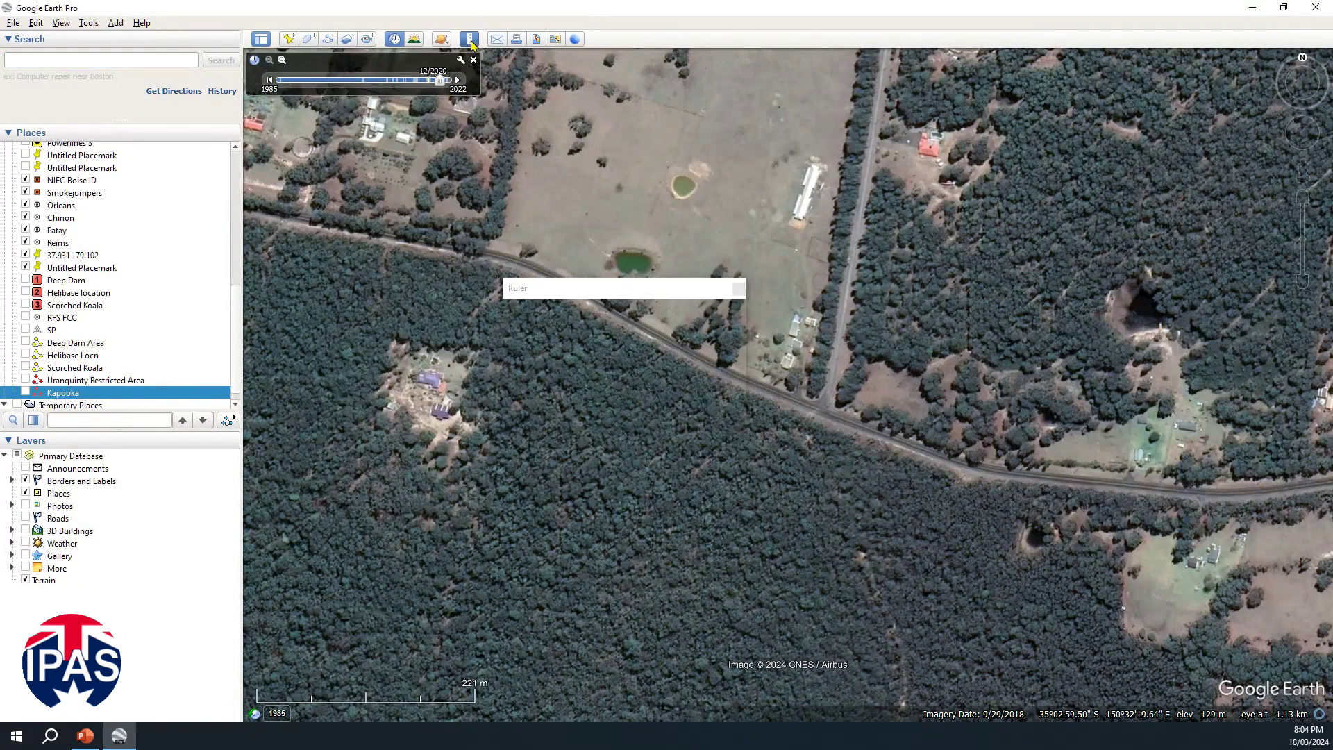
{"action": "left_click_drag", "start_coordinate": [643, 293], "coordinate": [420, 135]}
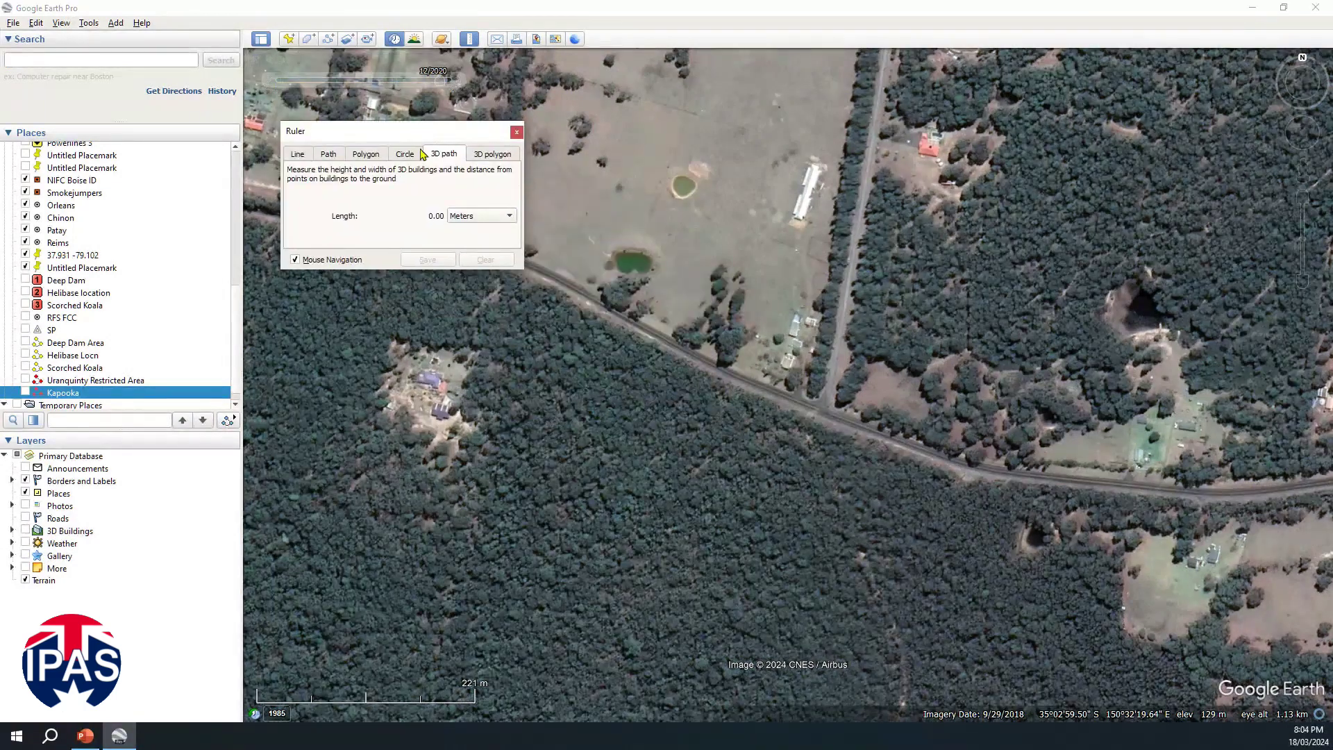
{"action": "left_click", "coordinate": [405, 154]}
{"action": "left_click_drag", "start_coordinate": [781, 384], "coordinate": [738, 358]}
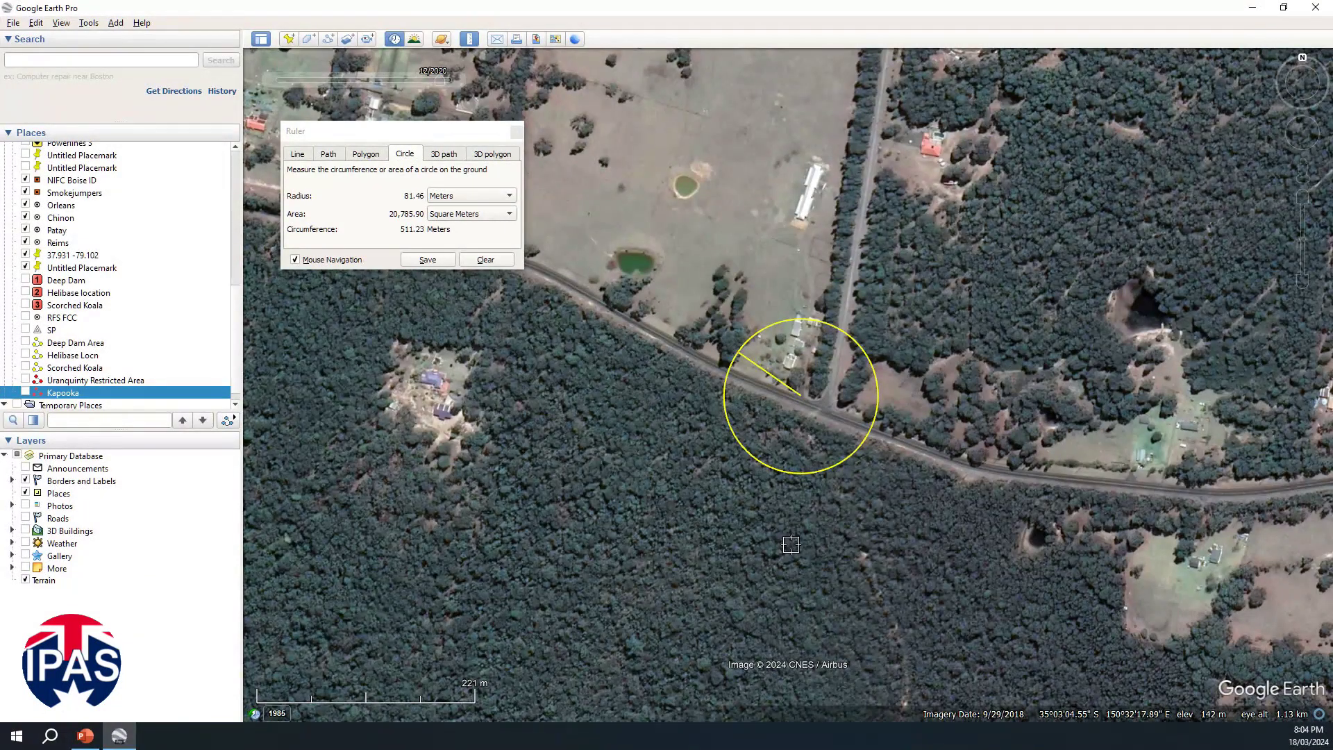
{"action": "middle_click_drag", "start_coordinate": [792, 546], "coordinate": [792, 546]}
{"action": "left_click_drag", "start_coordinate": [792, 546], "coordinate": [840, 411]}
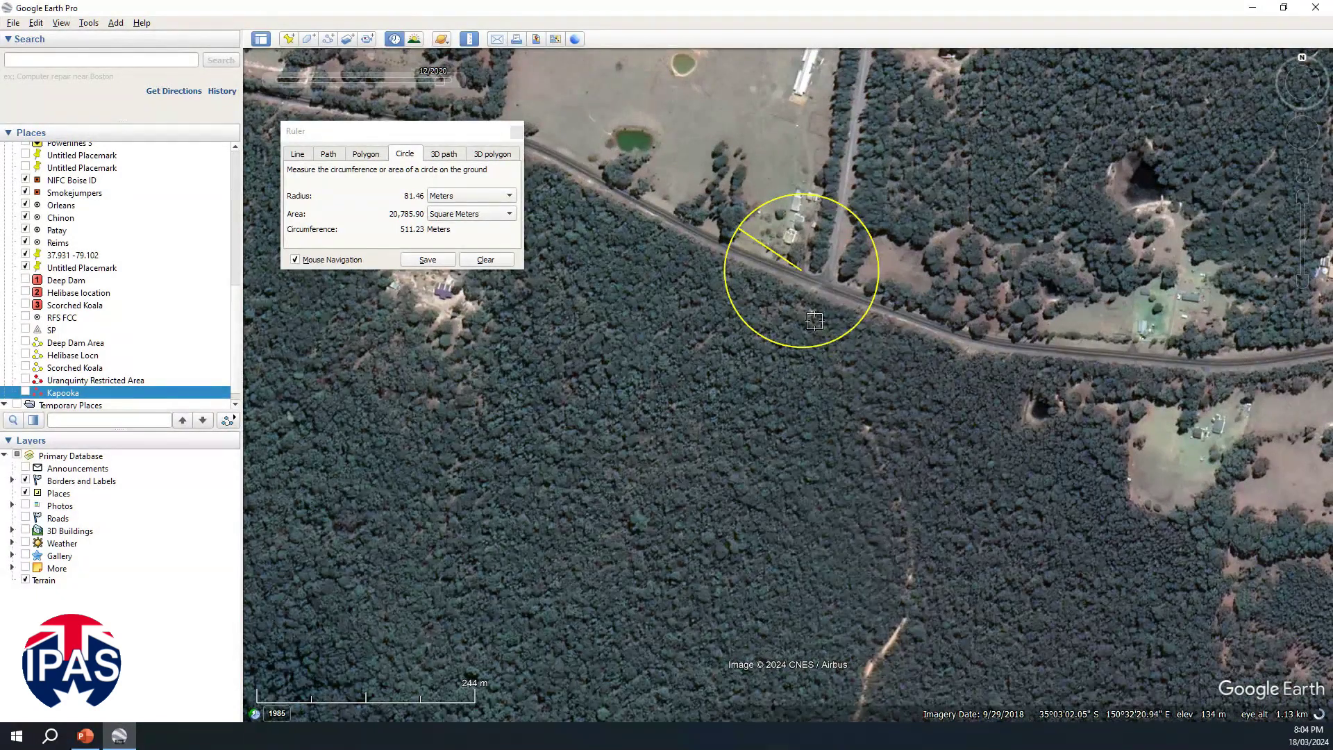
{"action": "left_click", "coordinate": [485, 260]}
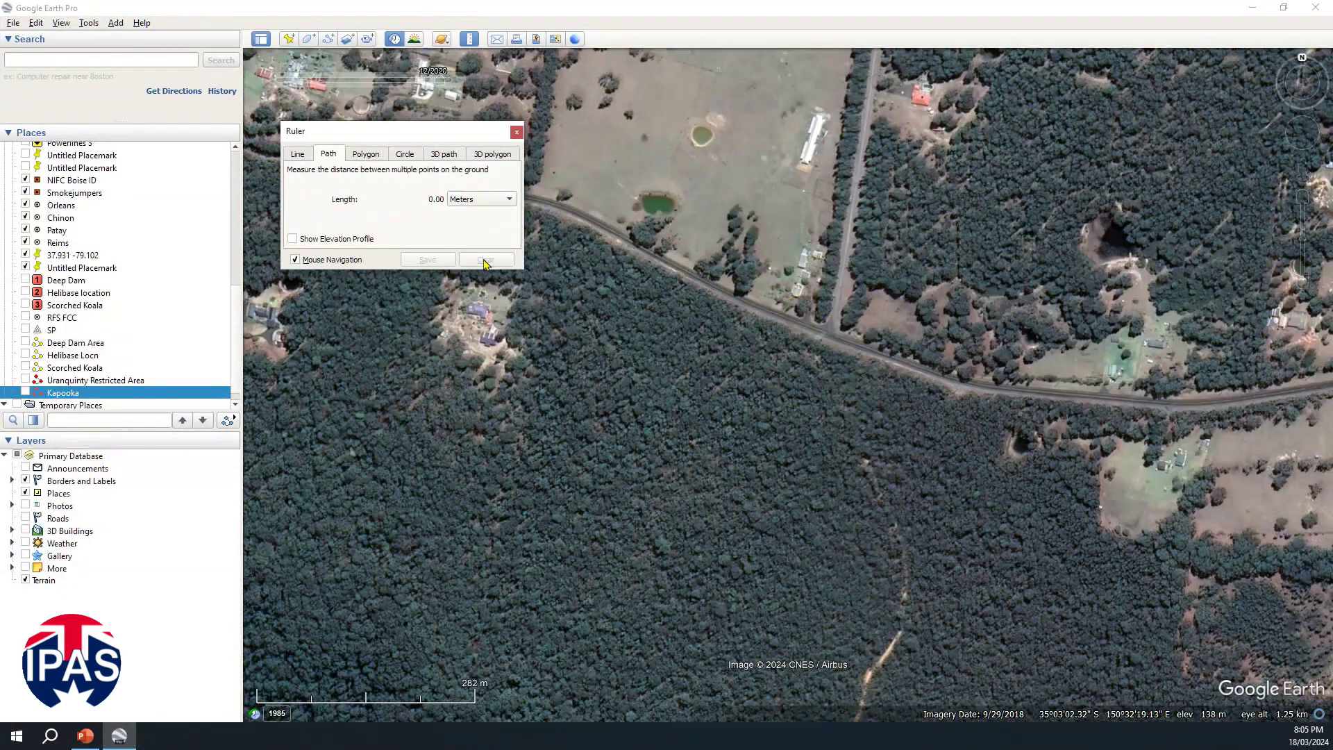
{"action": "scroll", "coordinate": [817, 320], "scroll_direction": "up", "scroll_amount": 3}
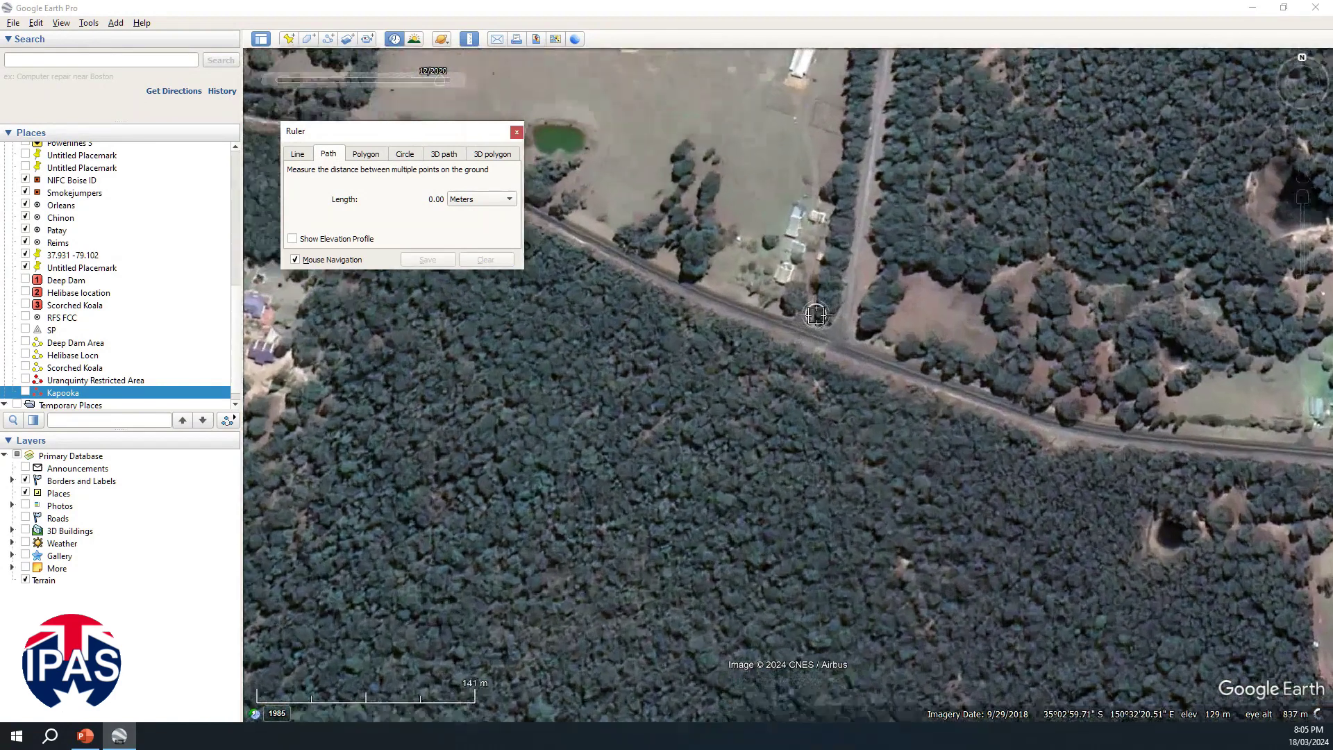
{"action": "scroll", "coordinate": [817, 320], "scroll_direction": "up", "scroll_amount": 2}
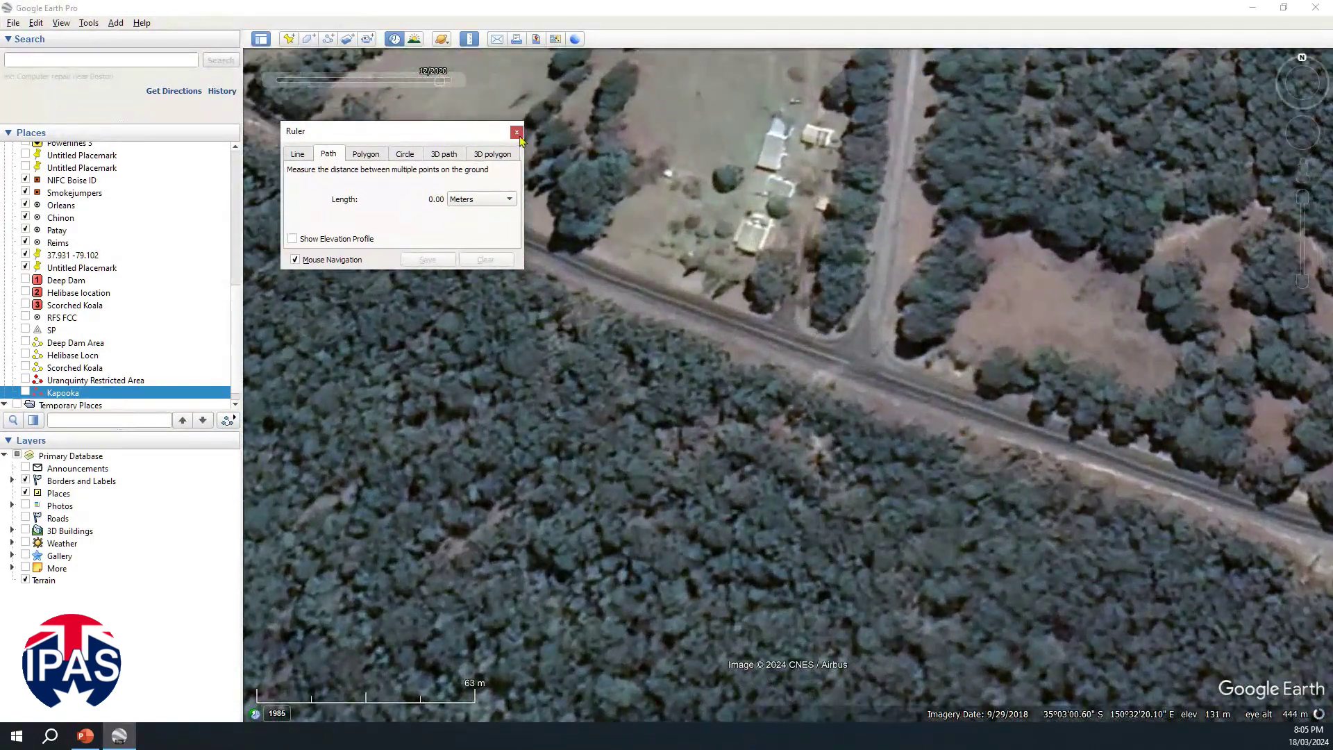
{"action": "left_click", "coordinate": [517, 132]}
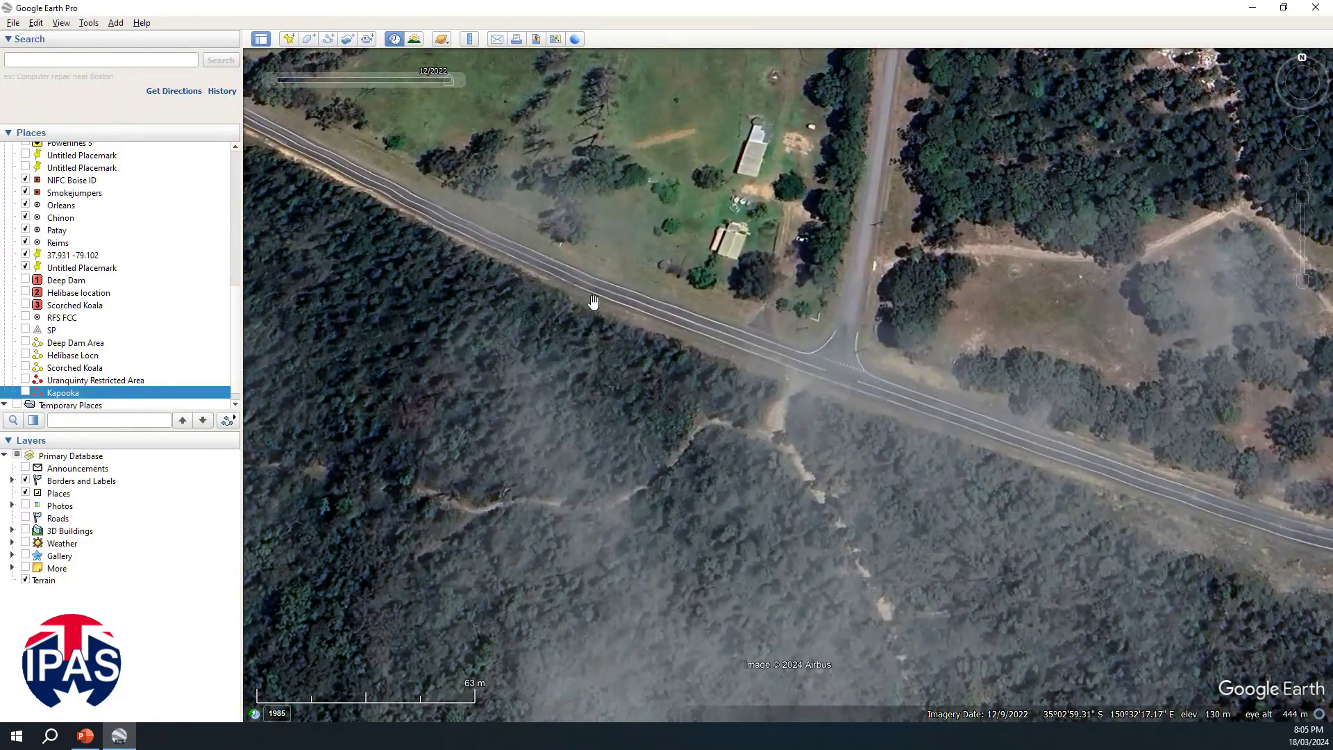
Examine the road junction, nearby houses and surrounding forest from several angles, including a tilted view along the main road.
{"action": "middle_click_drag", "start_coordinate": [720, 386], "coordinate": [1018, 252]}
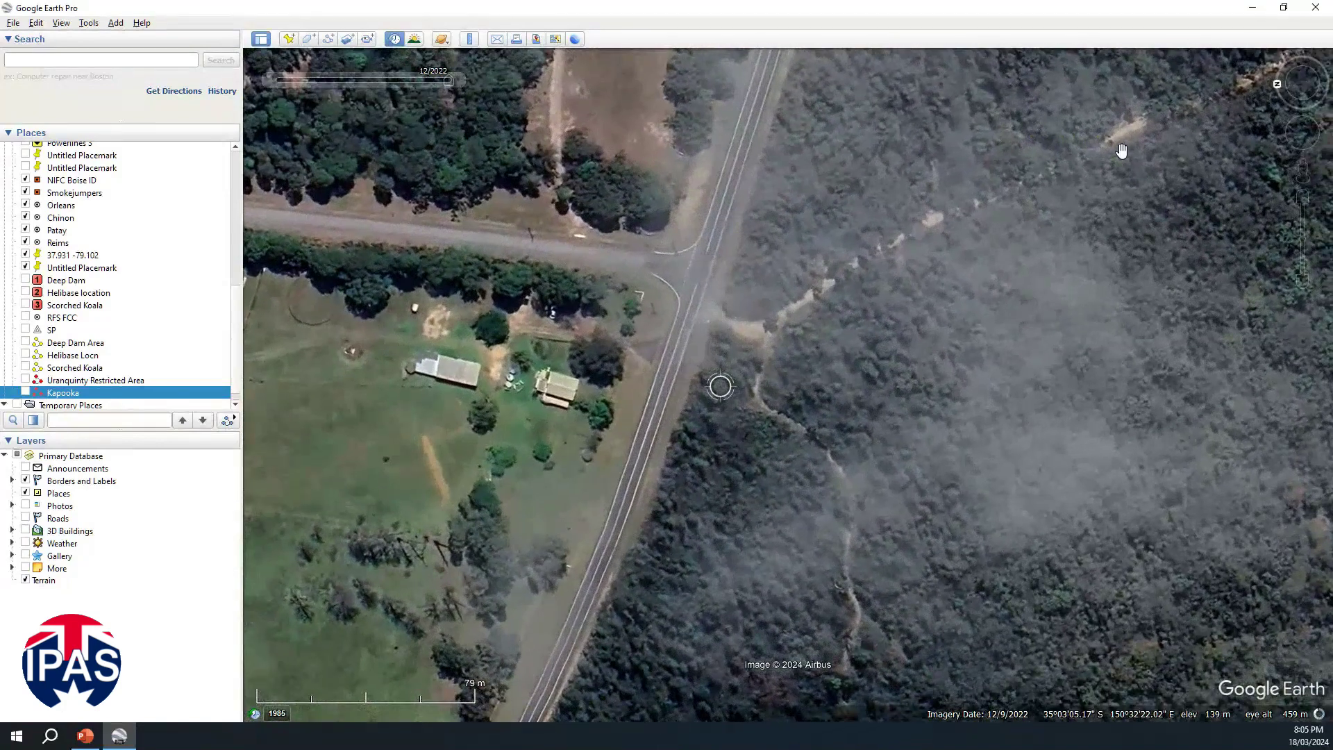
{"action": "left_click_drag", "start_coordinate": [660, 425], "coordinate": [809, 533]}
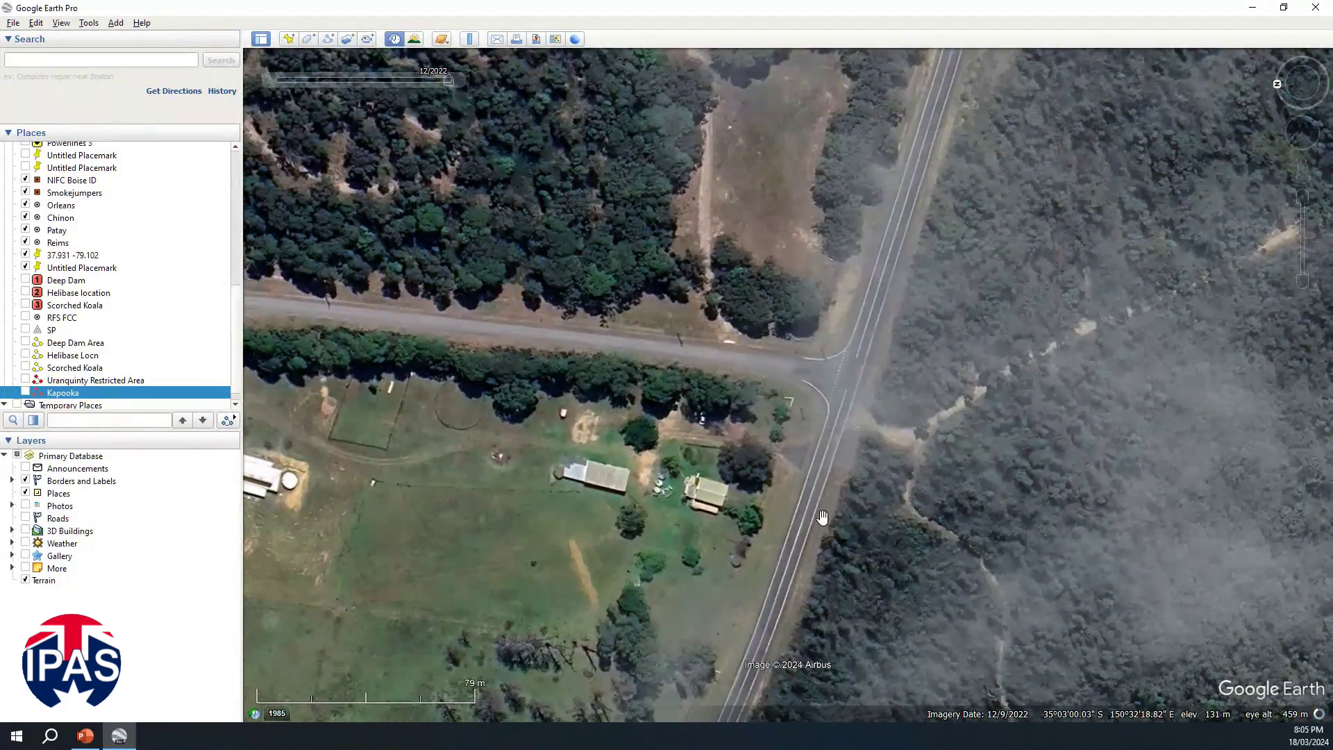
{"action": "right_click_drag", "start_coordinate": [855, 588], "coordinate": [949, 561]}
{"action": "middle_click_drag", "start_coordinate": [949, 560], "coordinate": [983, 671]}
{"action": "left_click_drag", "start_coordinate": [953, 552], "coordinate": [946, 208]}
{"action": "right_click_drag", "start_coordinate": [951, 227], "coordinate": [980, 276]}
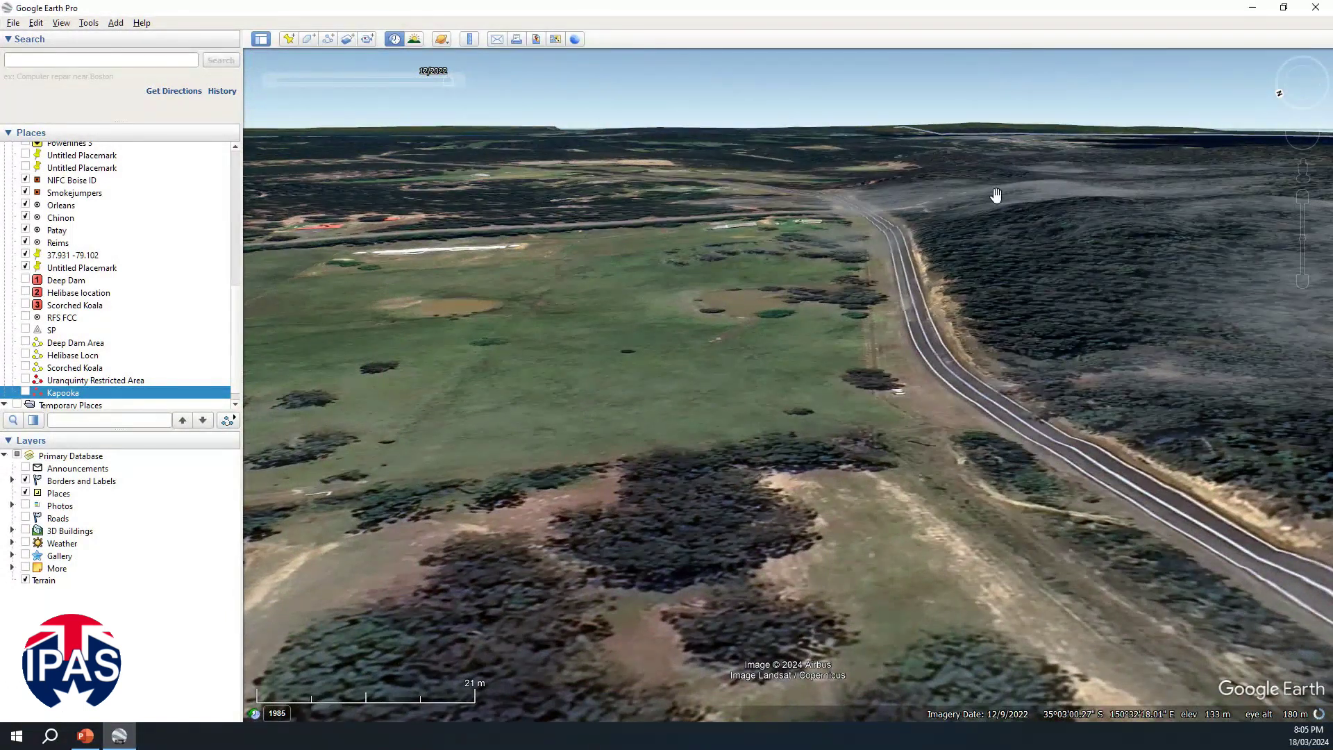
{"action": "scroll", "coordinate": [1128, 246], "scroll_direction": "down", "scroll_amount": 2}
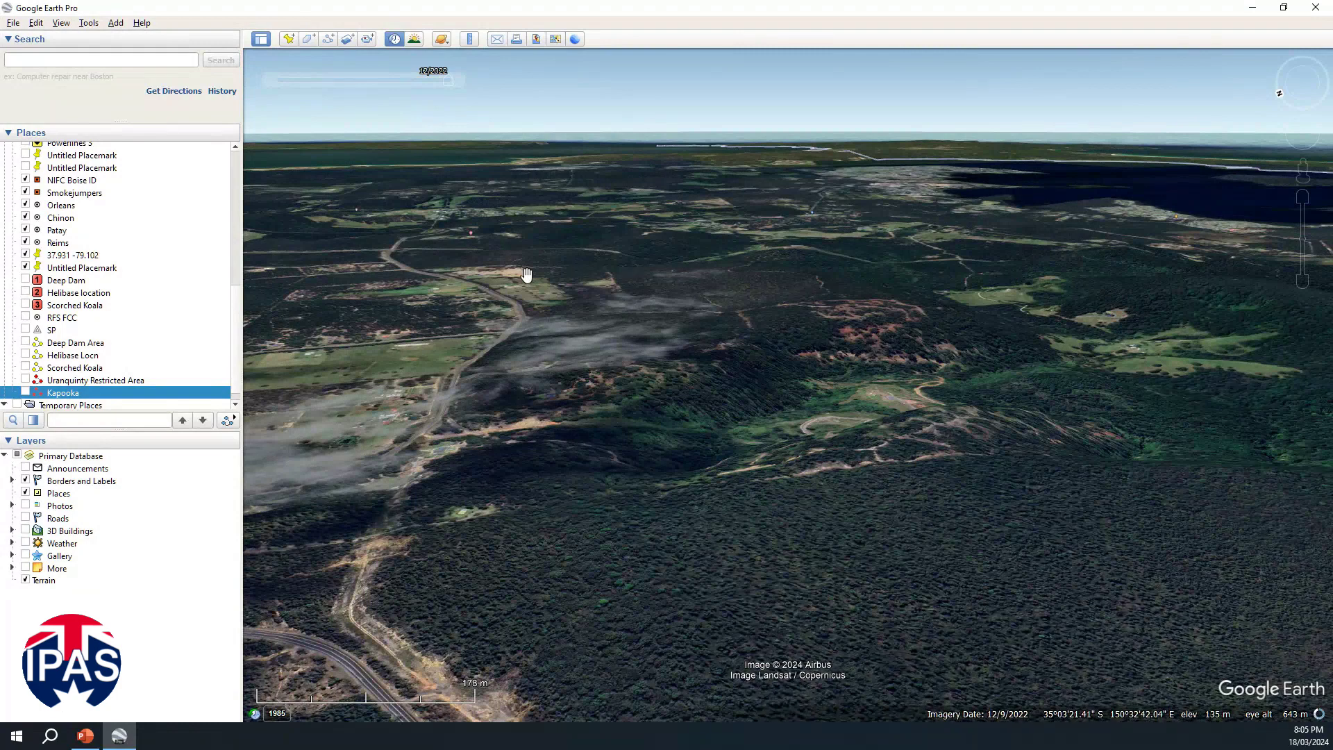
{"action": "left_click_drag", "start_coordinate": [578, 355], "coordinate": [812, 396]}
{"action": "scroll", "coordinate": [719, 371], "scroll_direction": "up", "scroll_amount": 3}
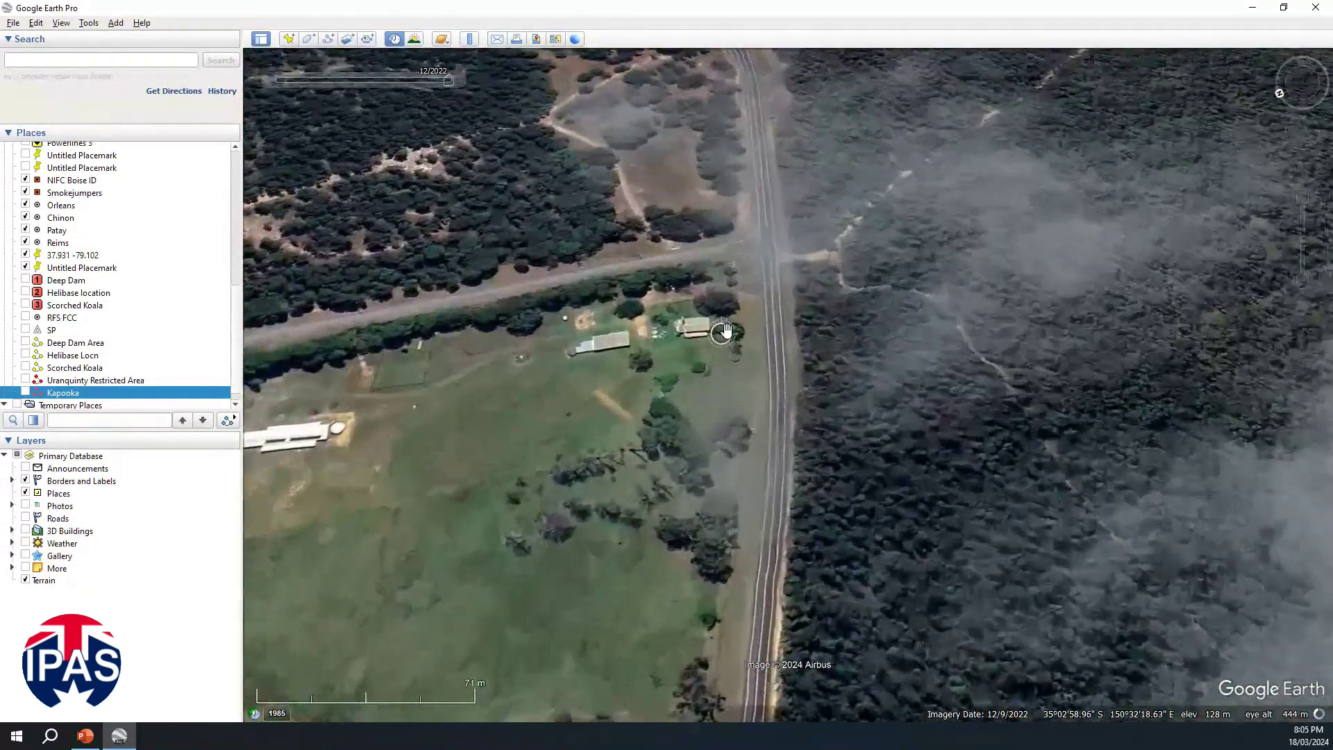
{"action": "scroll", "coordinate": [736, 306], "scroll_direction": "up", "scroll_amount": 2}
{"action": "left_click_drag", "start_coordinate": [662, 274], "coordinate": [767, 377]}
{"action": "middle_click_drag", "start_coordinate": [767, 377], "coordinate": [1107, 231]}
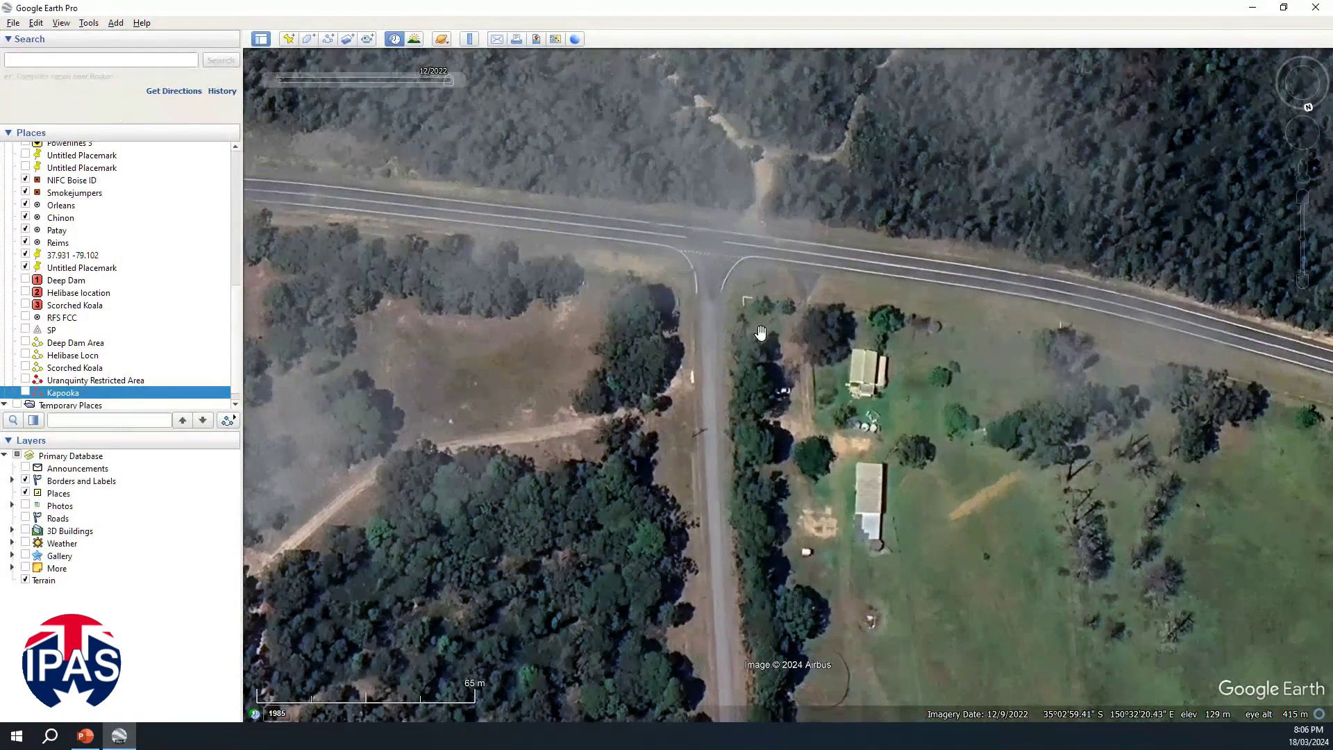
{"action": "left_click_drag", "start_coordinate": [584, 333], "coordinate": [692, 360]}
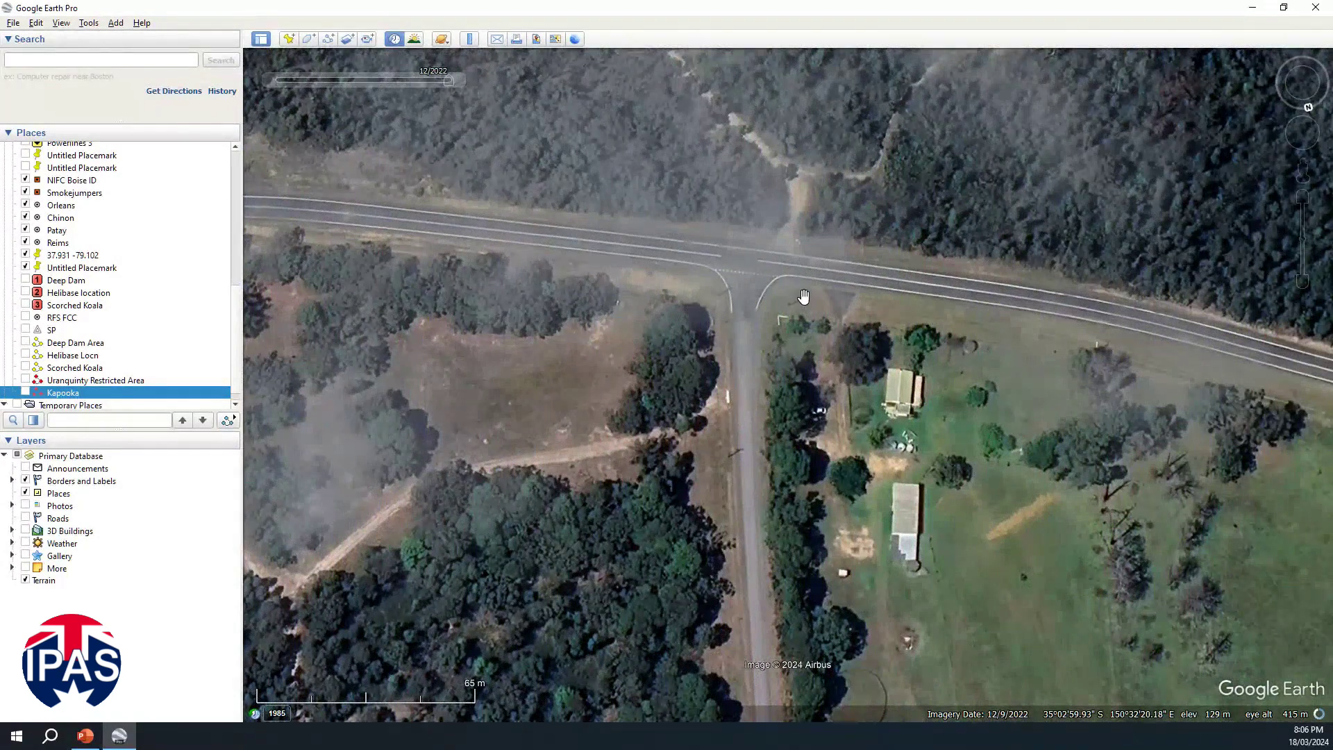
{"action": "left_click_drag", "start_coordinate": [892, 379], "coordinate": [597, 336]}
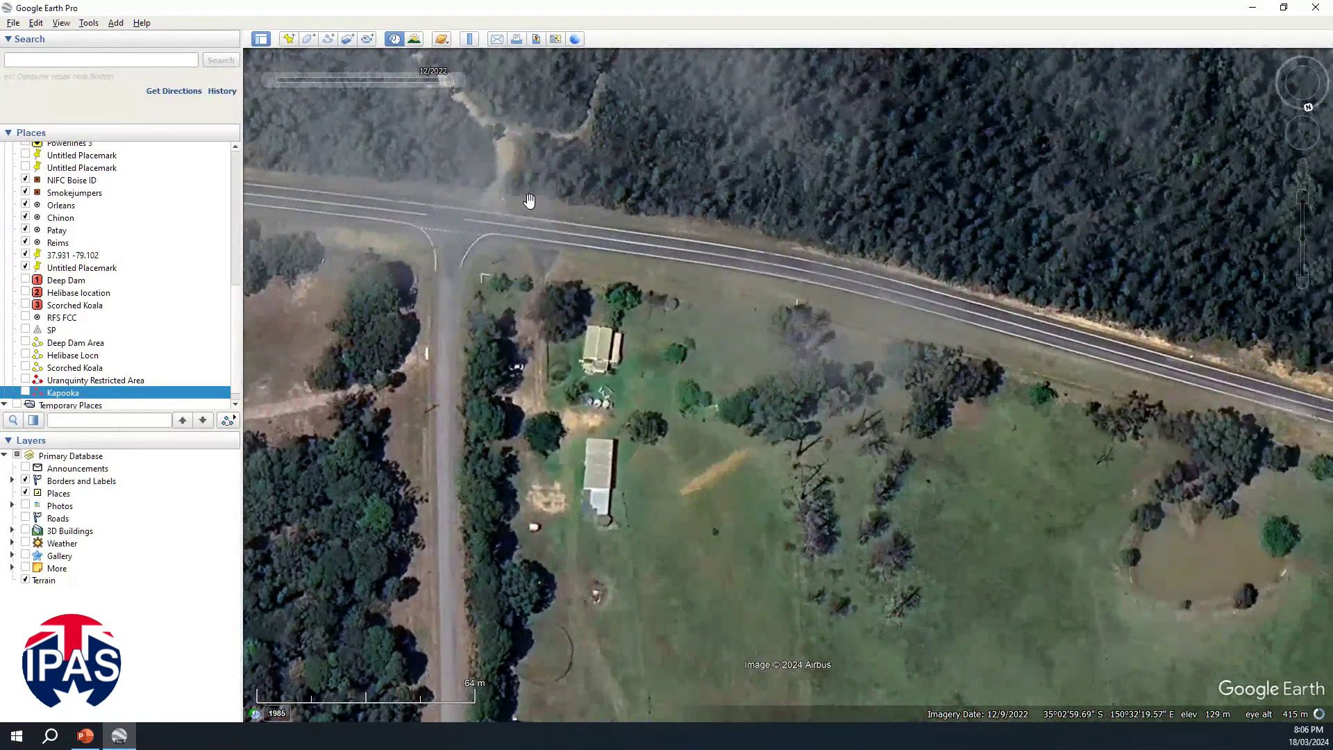
Start a Ruler path about 120 m long across the side road at the junction and along the house side of the main road.
{"action": "left_click", "coordinate": [470, 39]}
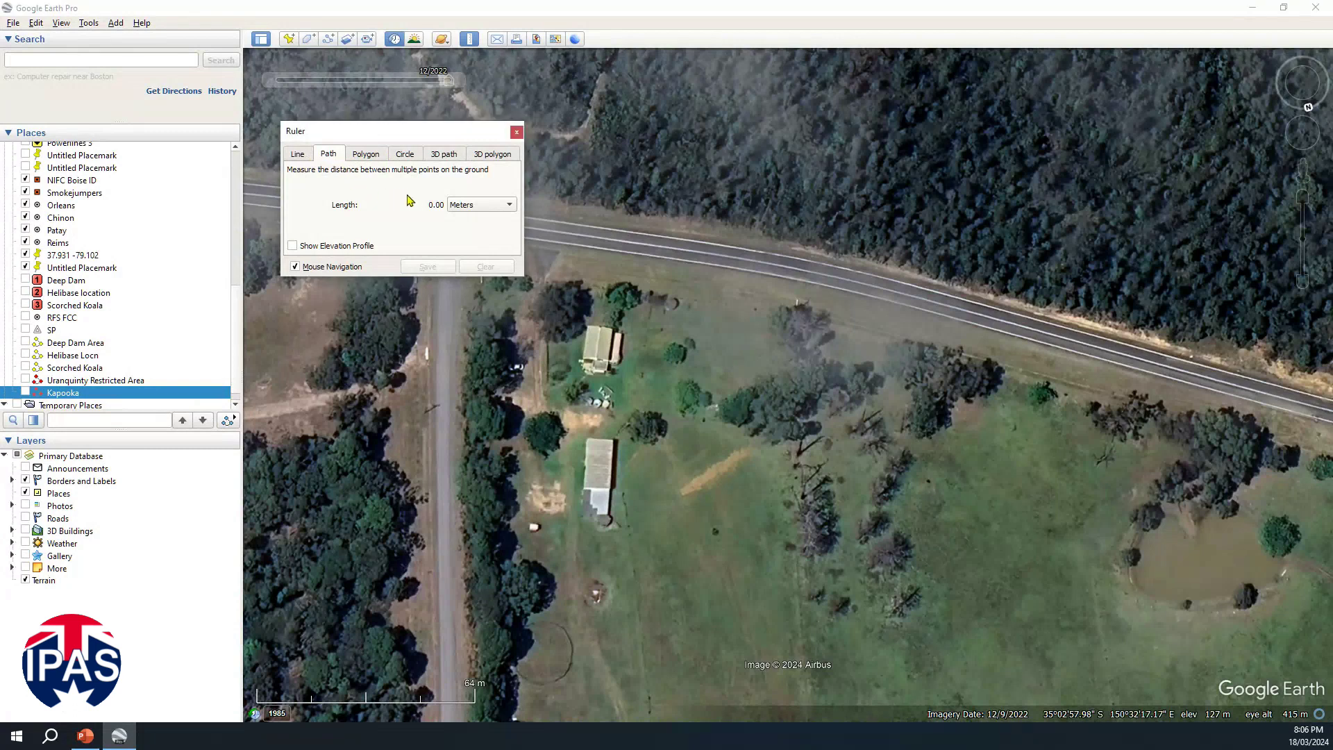
{"action": "left_click_drag", "start_coordinate": [465, 132], "coordinate": [184, 199]}
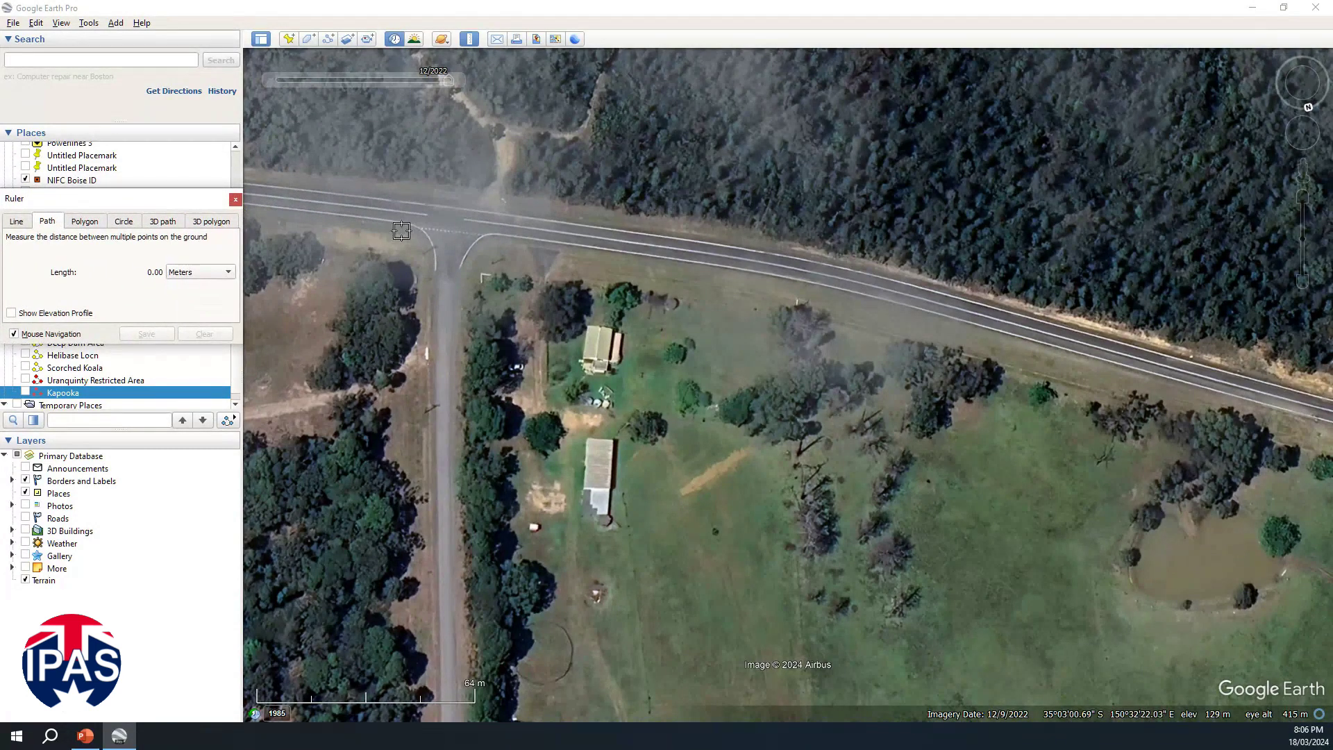
{"action": "left_click", "coordinate": [421, 252]}
{"action": "left_click", "coordinate": [492, 262]}
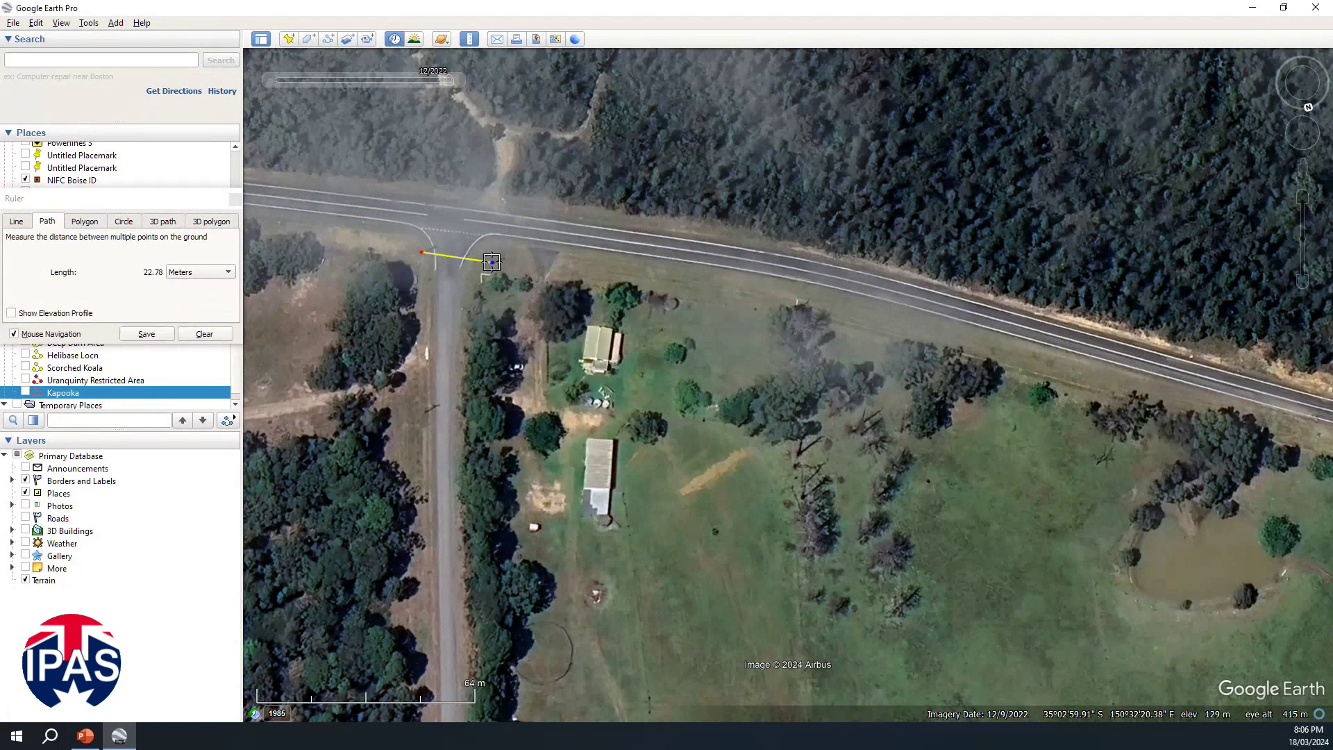
{"action": "left_click", "coordinate": [798, 302]}
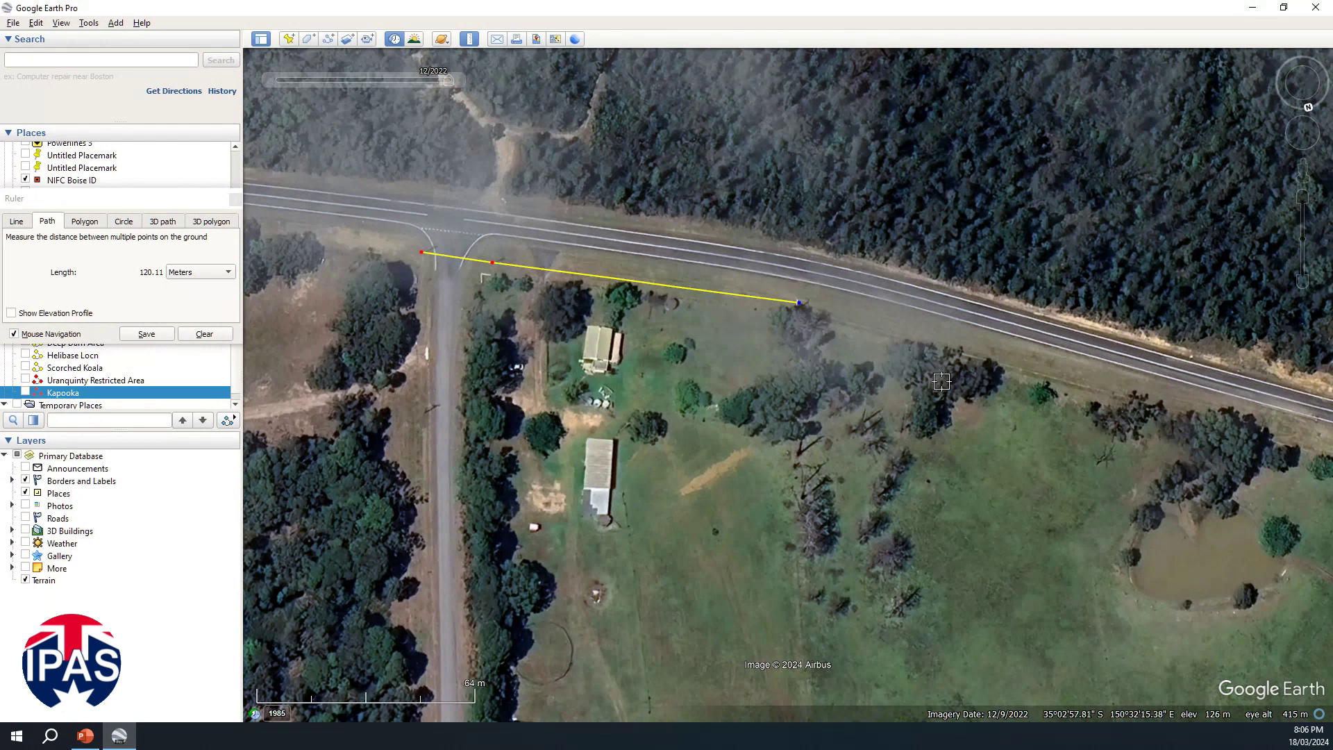
Extend the Ruler path past the pond to the paddock's far corner beside the main road, about 410 m in total.
{"action": "left_click_drag", "start_coordinate": [952, 387], "coordinate": [553, 326]}
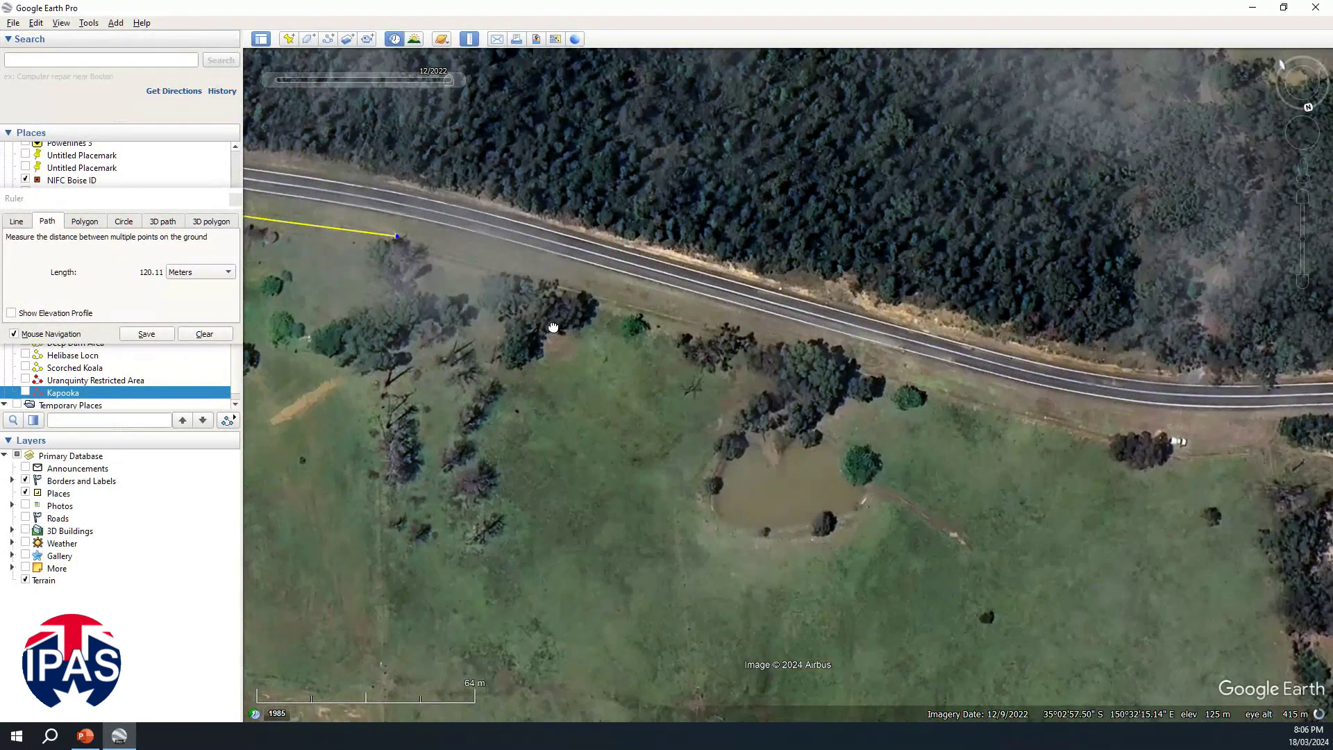
{"action": "left_click", "coordinate": [1302, 461]}
{"action": "middle_click_drag", "start_coordinate": [1255, 502], "coordinate": [1278, 463]}
{"action": "left_click_drag", "start_coordinate": [1278, 463], "coordinate": [555, 378]}
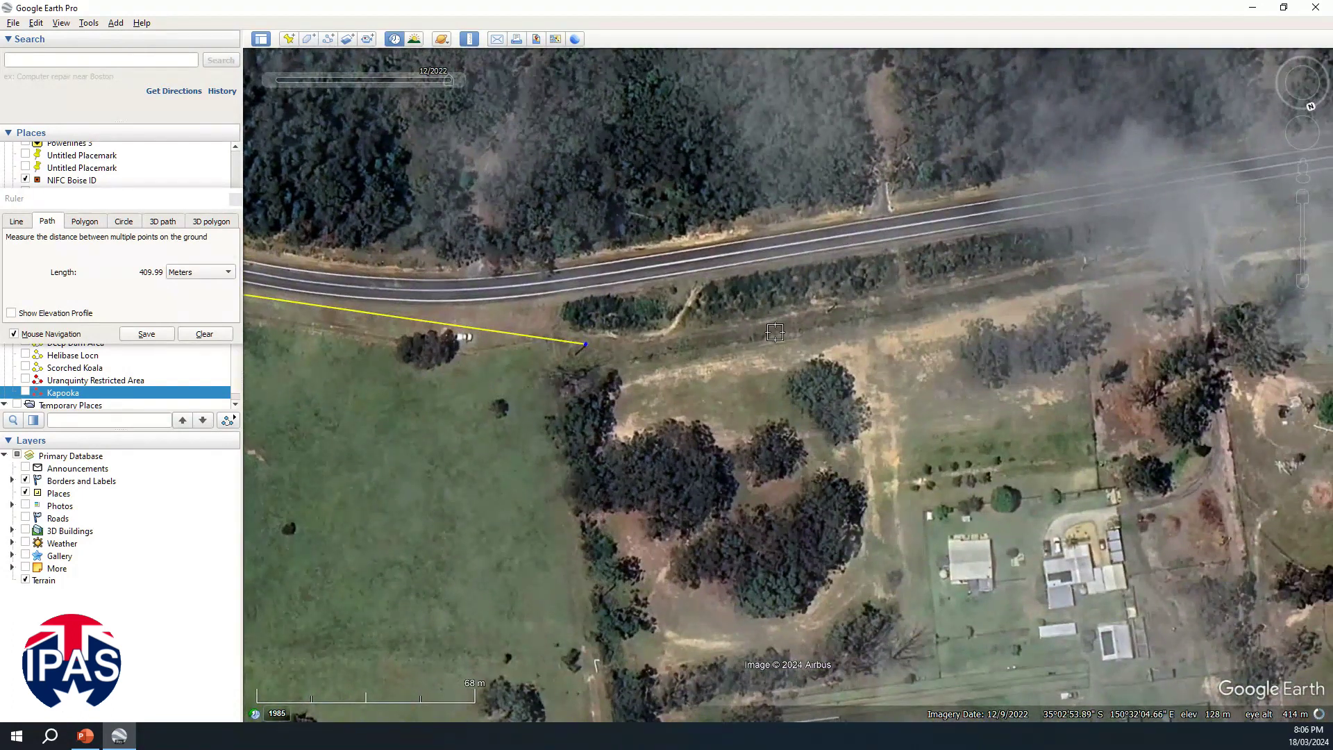
Continue the path point by point along the cleared strip beside the main road to about 715 m.
{"action": "left_click", "coordinate": [833, 305]}
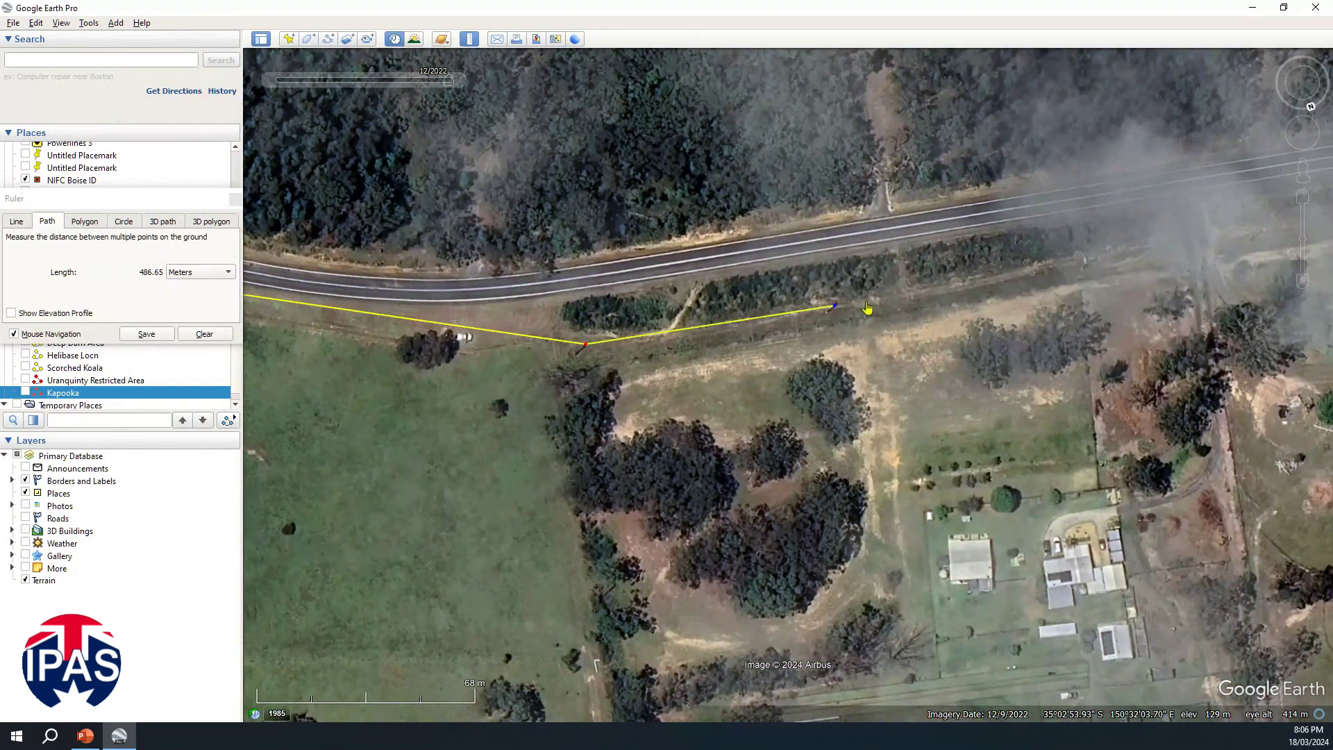
{"action": "left_click", "coordinate": [1087, 262]}
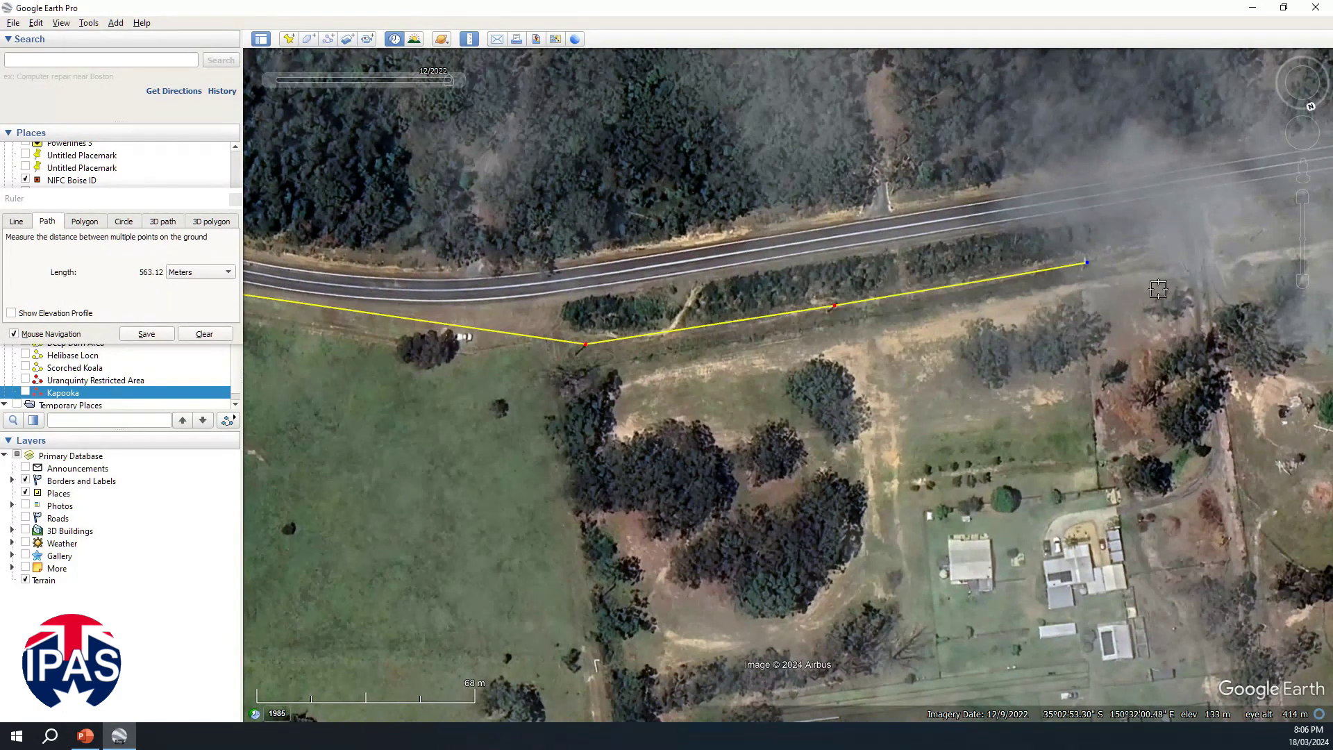
{"action": "left_click_drag", "start_coordinate": [1128, 317], "coordinate": [445, 446]}
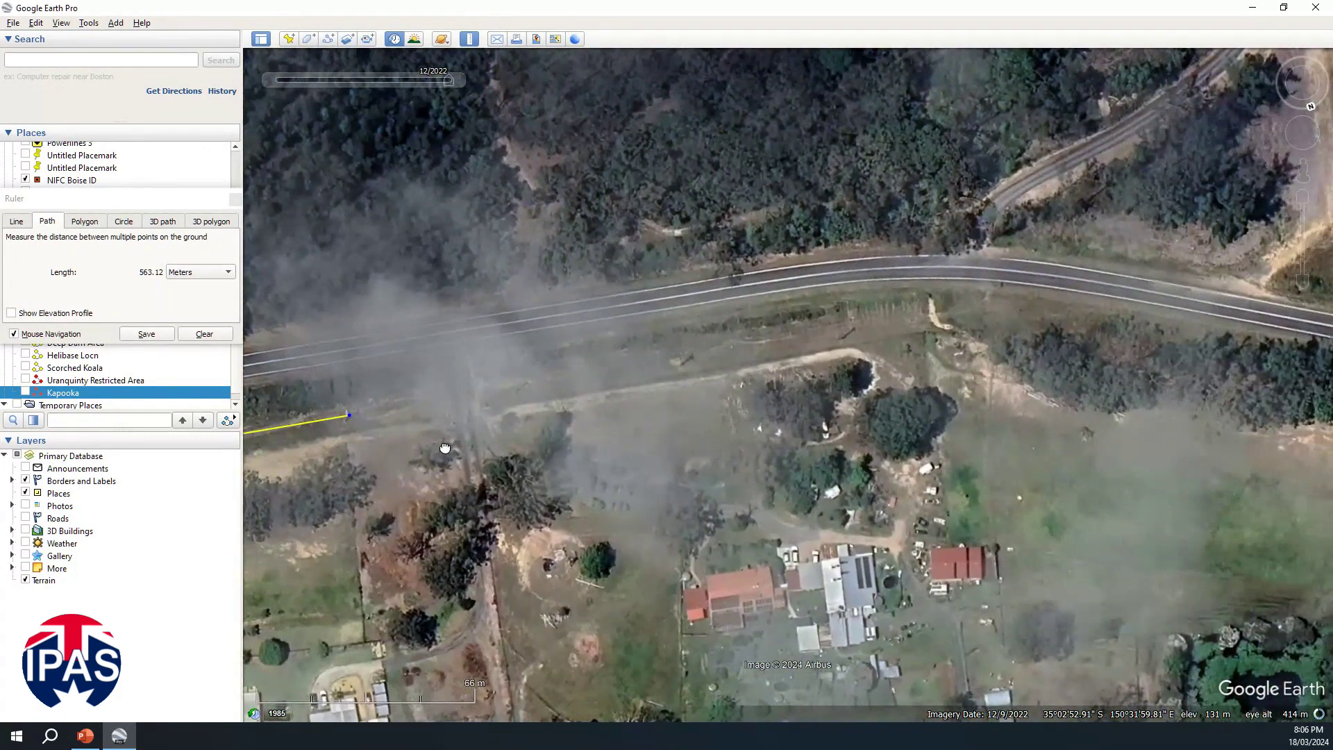
{"action": "left_click", "coordinate": [527, 383]}
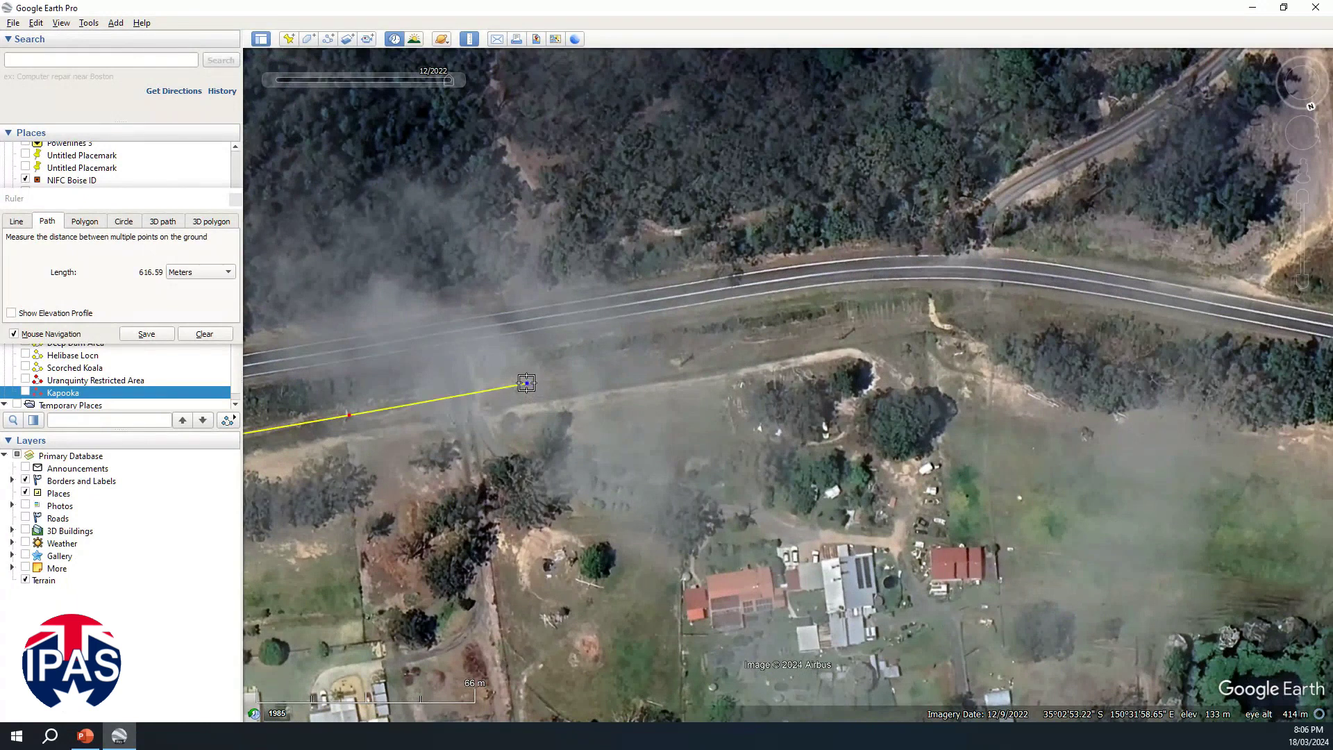
{"action": "left_click", "coordinate": [693, 355]}
{"action": "left_click", "coordinate": [853, 329]}
Carry the path across the main road to the foot of the cleared corridor, about 861 m in total.
{"action": "scroll", "coordinate": [927, 384], "scroll_direction": "down", "scroll_amount": 3}
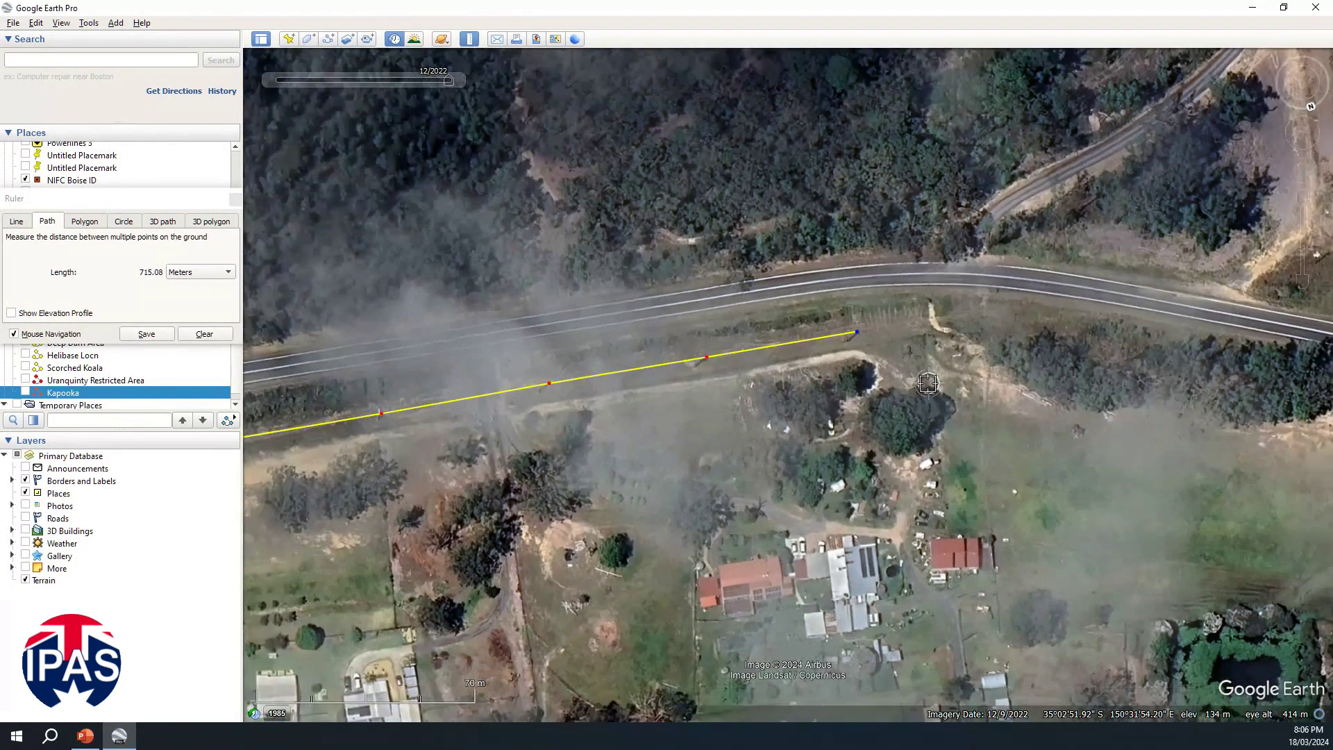
{"action": "left_click_drag", "start_coordinate": [970, 392], "coordinate": [805, 411]}
{"action": "scroll", "coordinate": [916, 357], "scroll_direction": "up", "scroll_amount": 3}
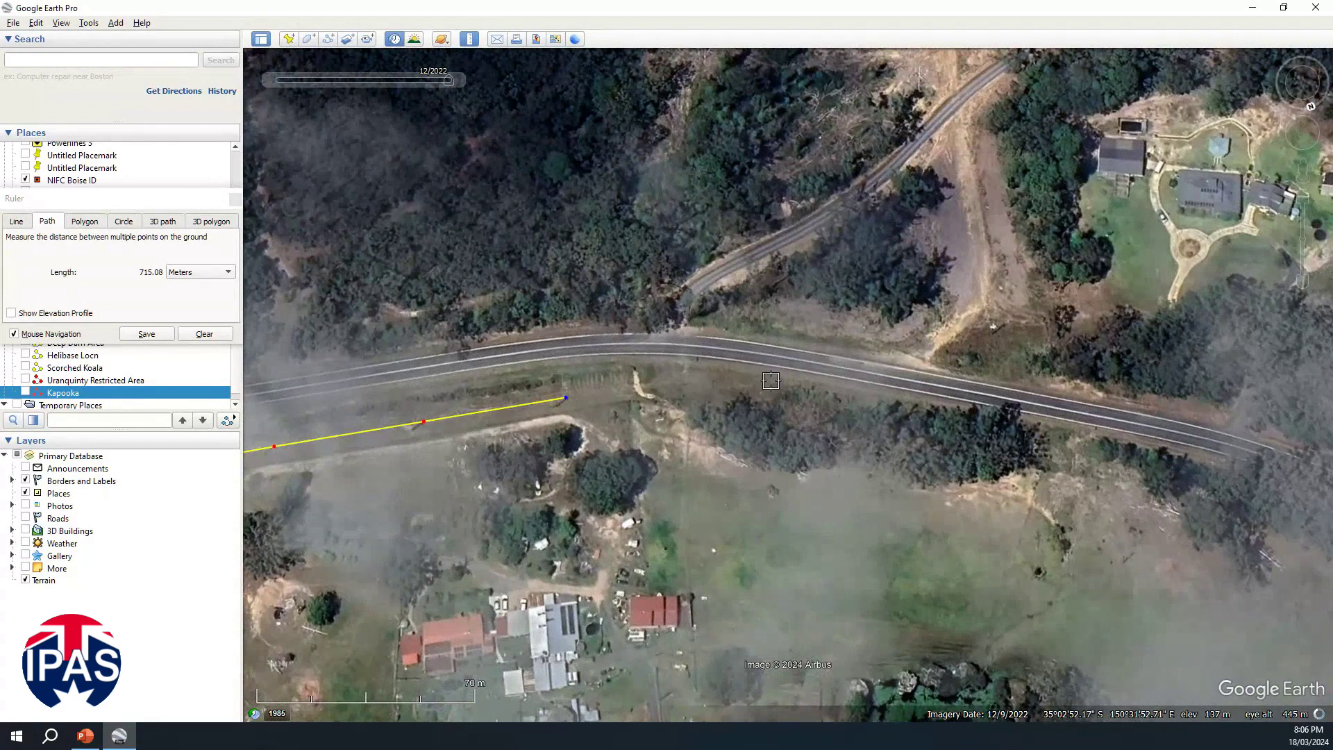
{"action": "left_click", "coordinate": [994, 324]}
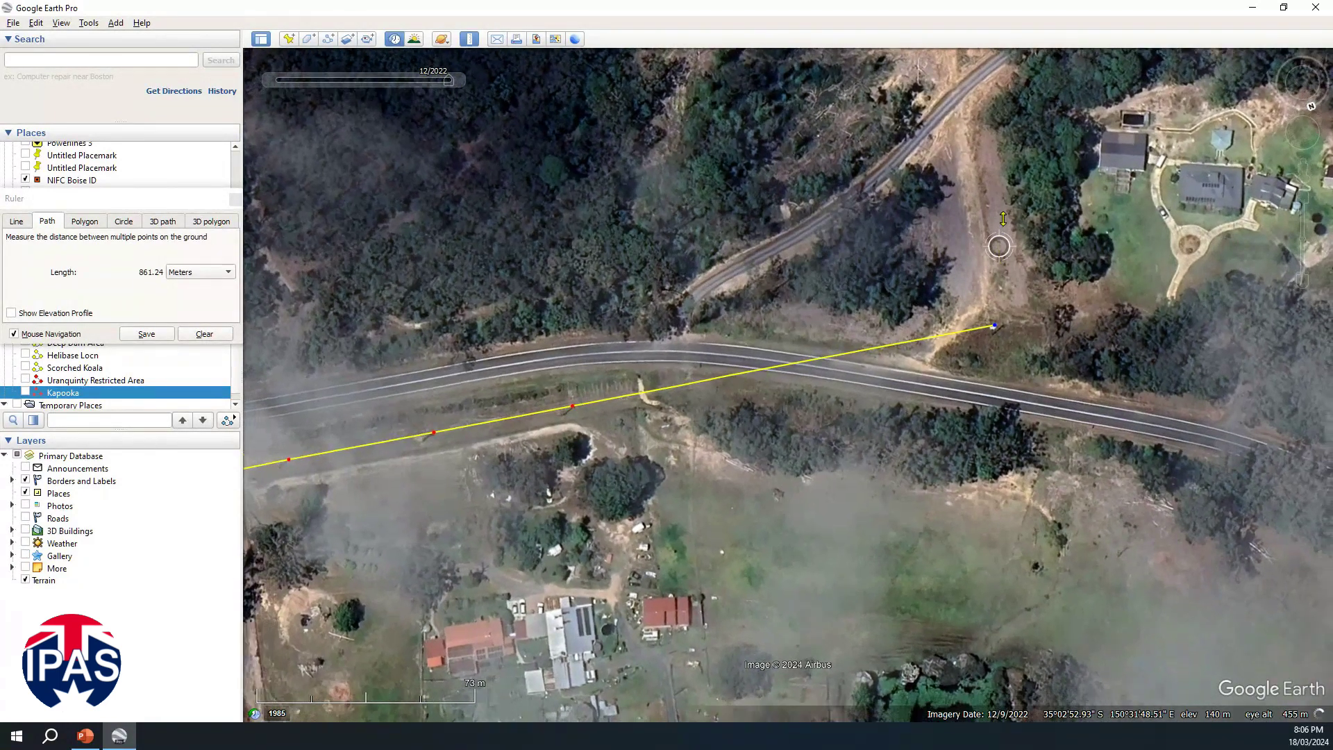
Turn the path up the cleared corridor through the forest and trace it to the bend of the winding road, about 1,517 m.
{"action": "left_click_drag", "start_coordinate": [1019, 399], "coordinate": [763, 216]}
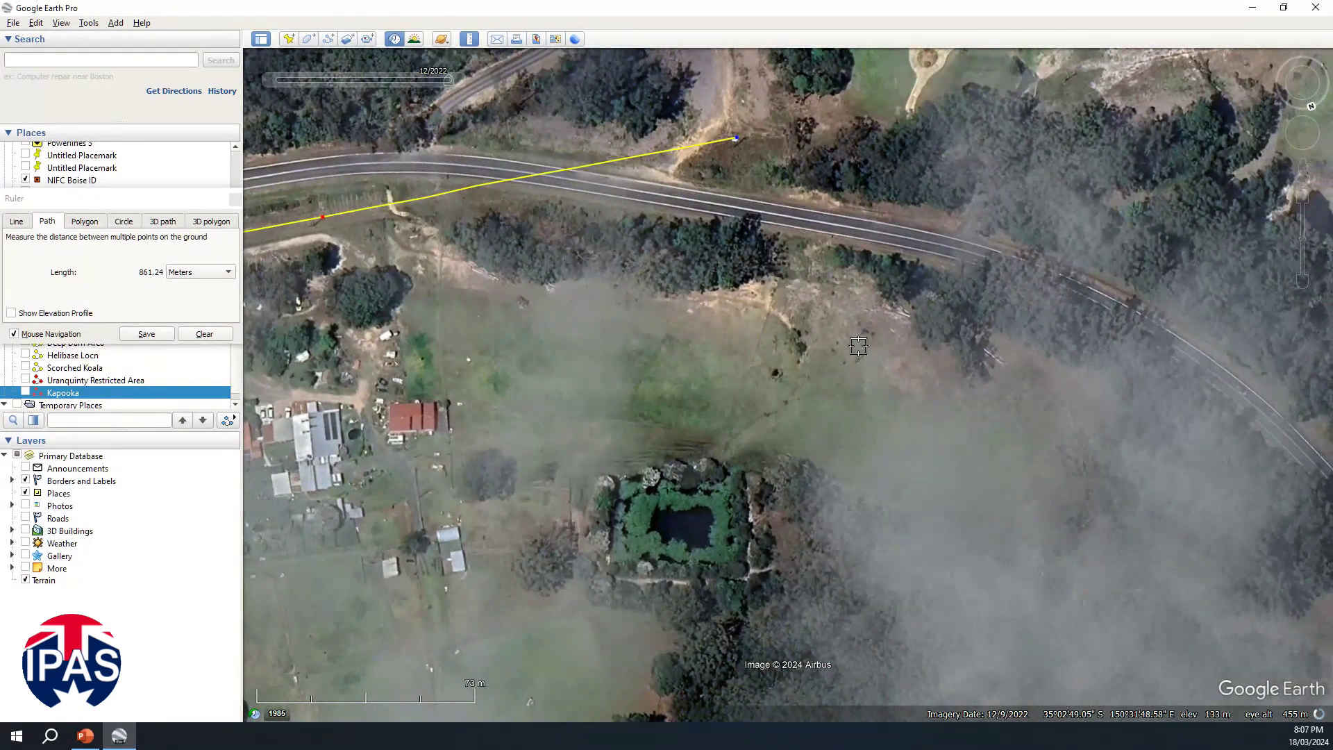
{"action": "left_click_drag", "start_coordinate": [796, 222], "coordinate": [816, 655]}
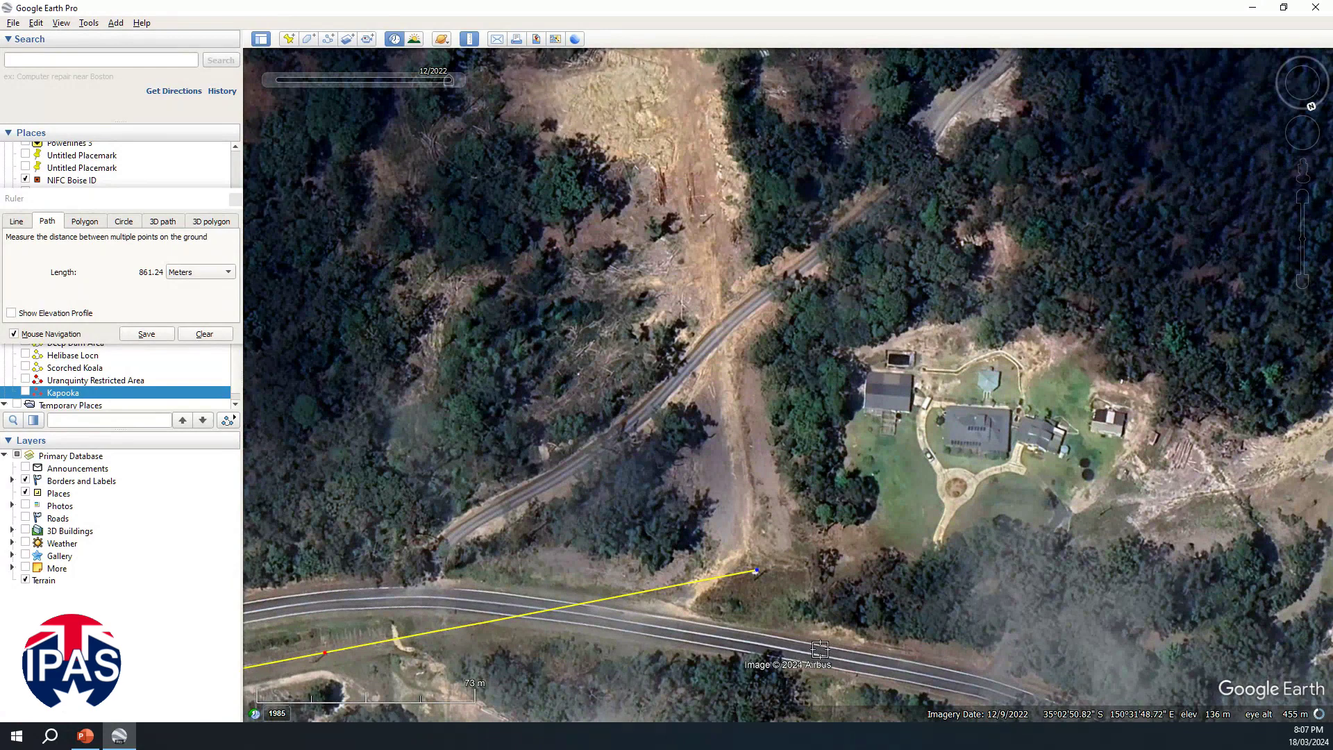
{"action": "left_click", "coordinate": [698, 221]}
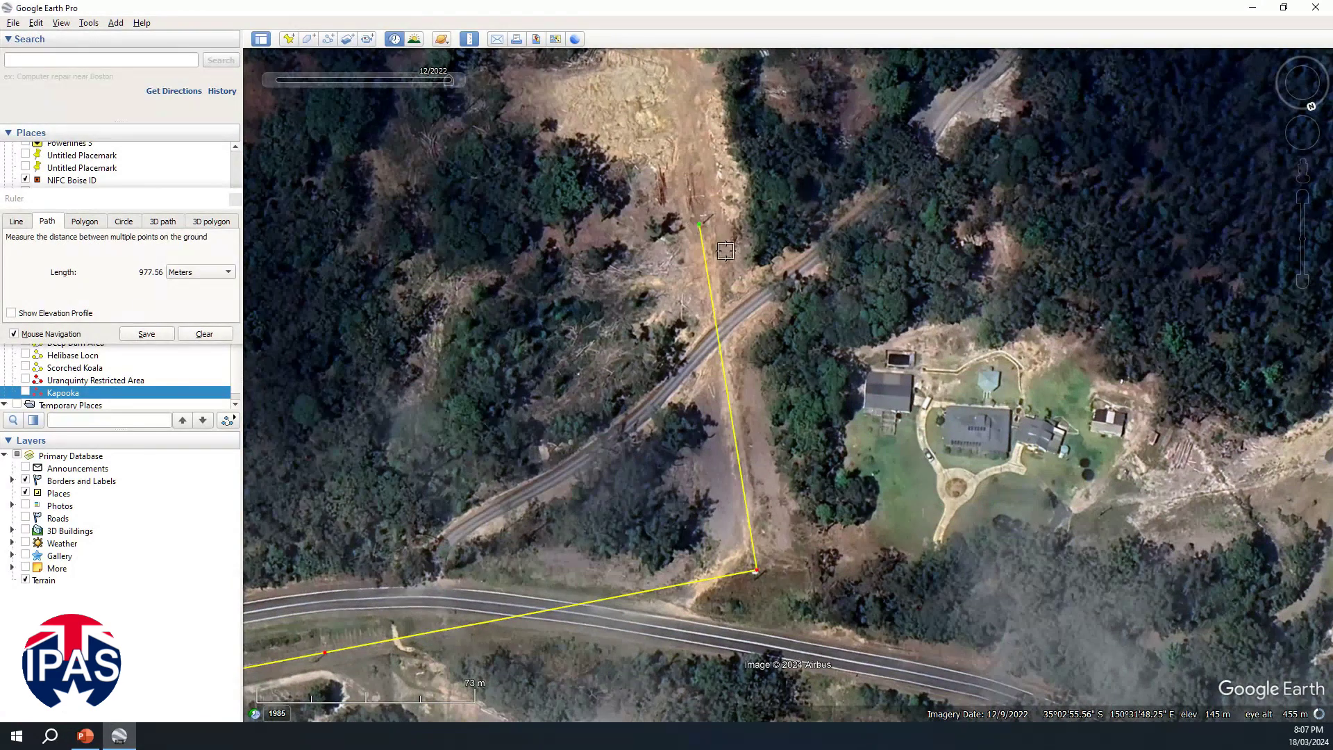
{"action": "left_click_drag", "start_coordinate": [758, 164], "coordinate": [794, 455]}
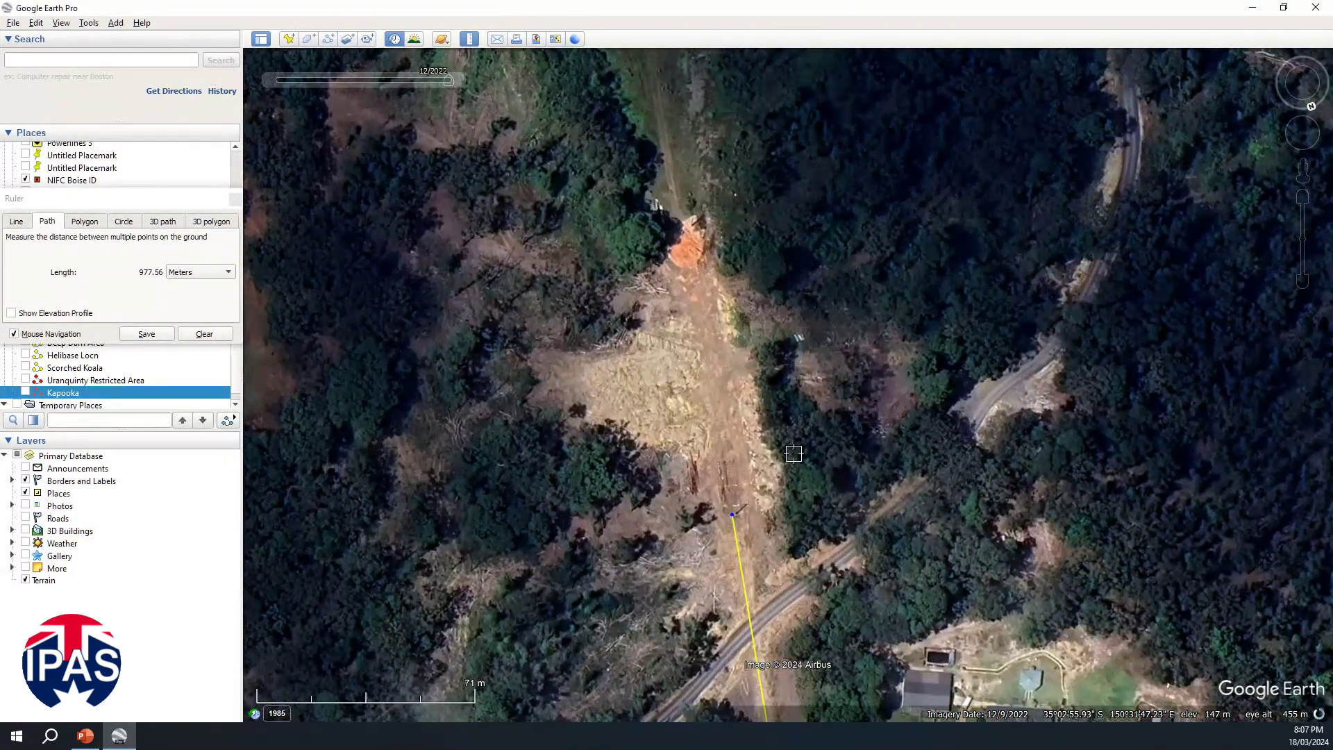
{"action": "left_click_drag", "start_coordinate": [758, 262], "coordinate": [773, 458]}
{"action": "left_click_drag", "start_coordinate": [737, 241], "coordinate": [760, 425]}
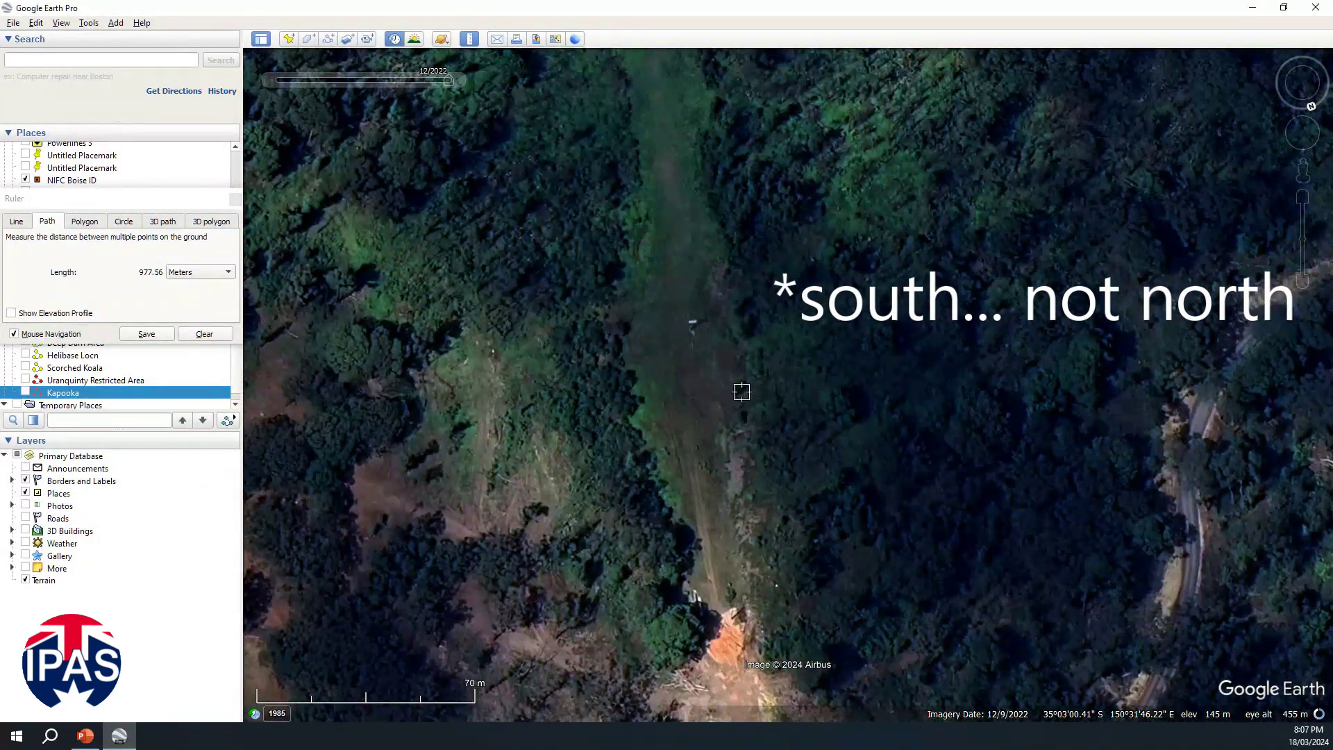
{"action": "left_click", "coordinate": [694, 321]}
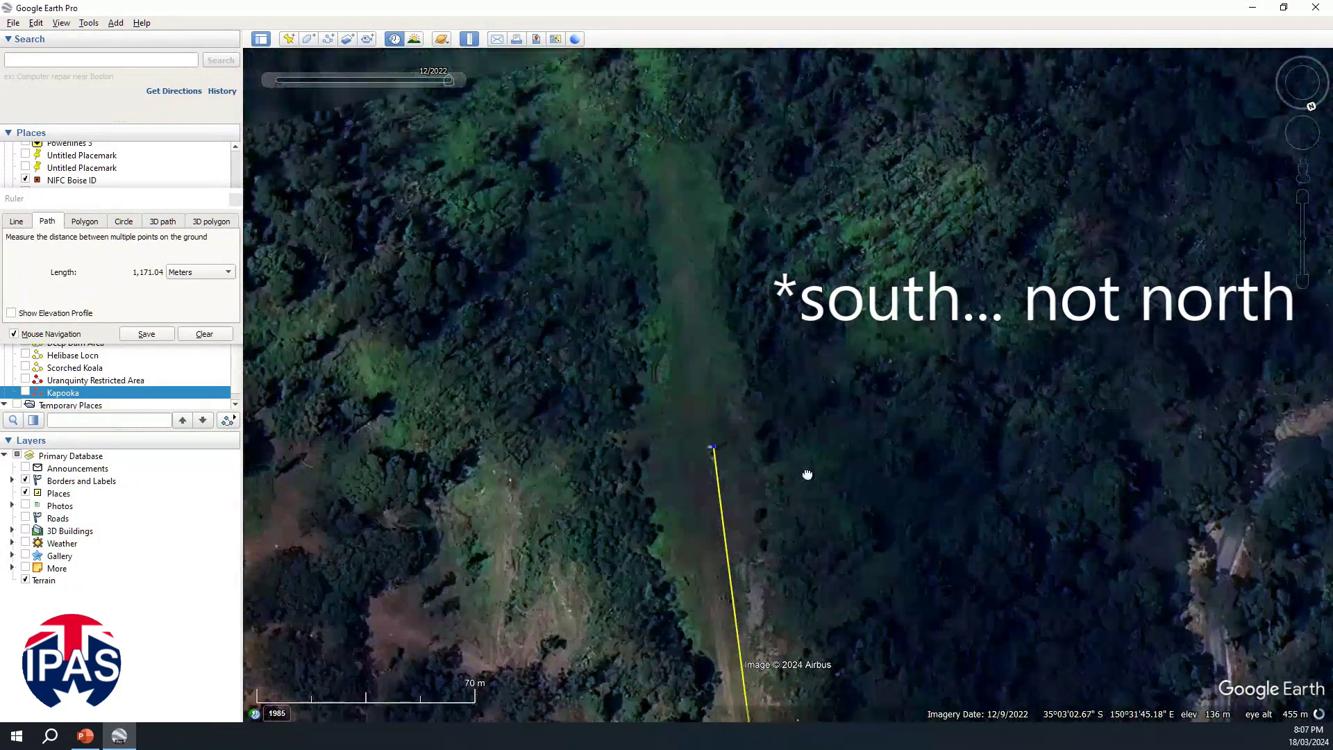
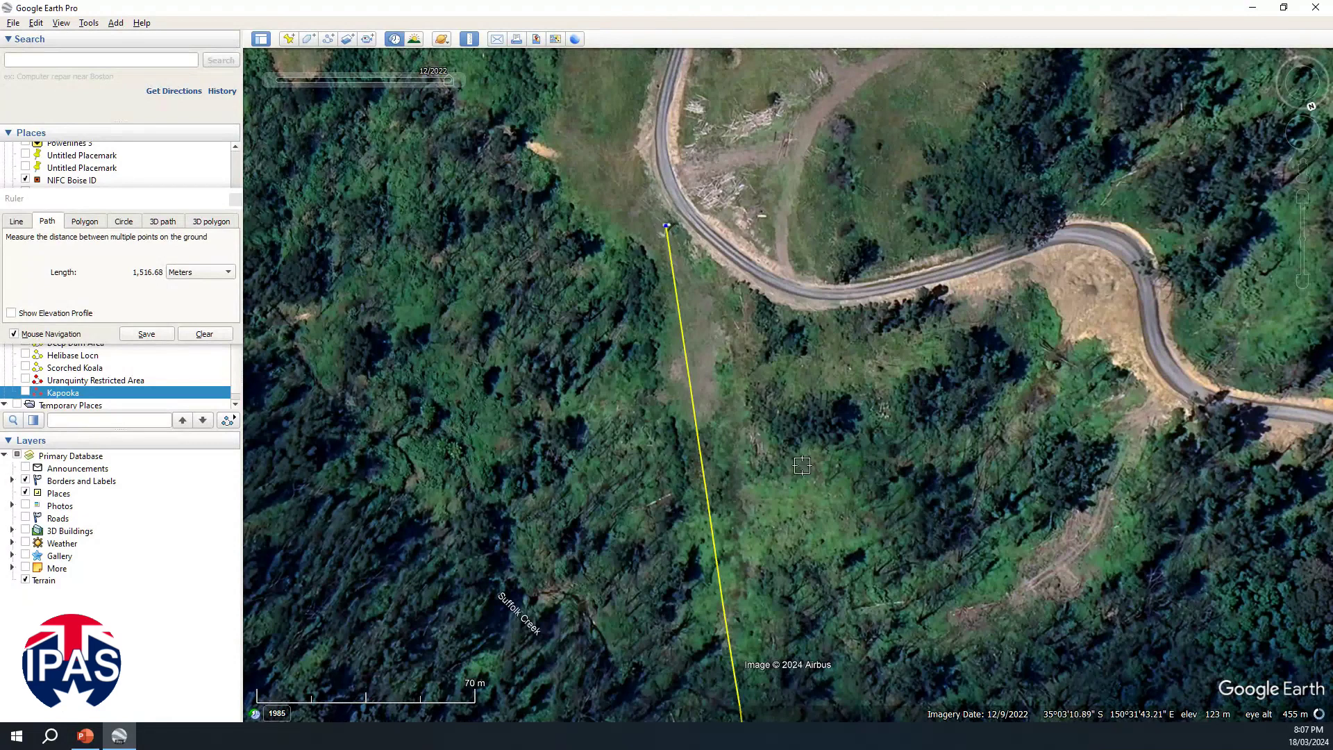
Extend the path from the road bend to the parked vehicles by the turning area, about 1,725 m in total.
{"action": "left_click_drag", "start_coordinate": [670, 312], "coordinate": [773, 617]}
{"action": "left_click_drag", "start_coordinate": [707, 544], "coordinate": [701, 591]}
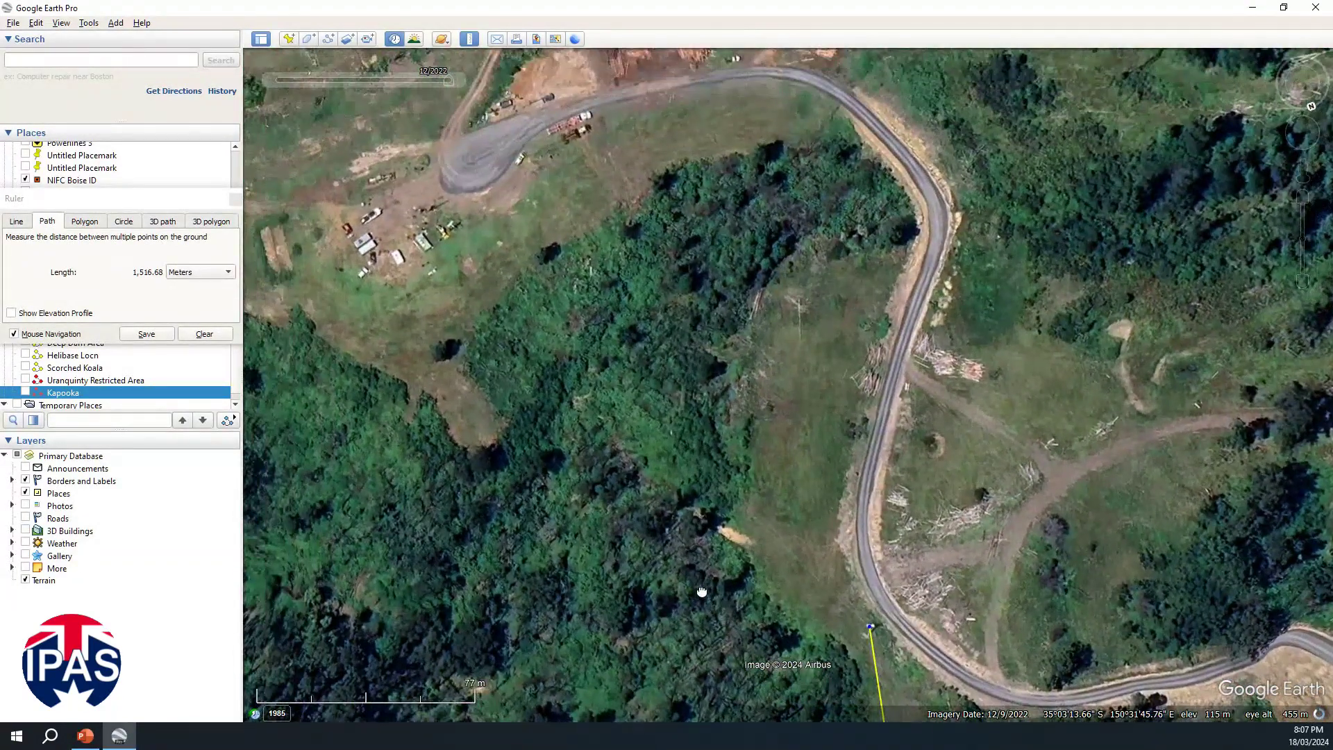
{"action": "left_click", "coordinate": [450, 226]}
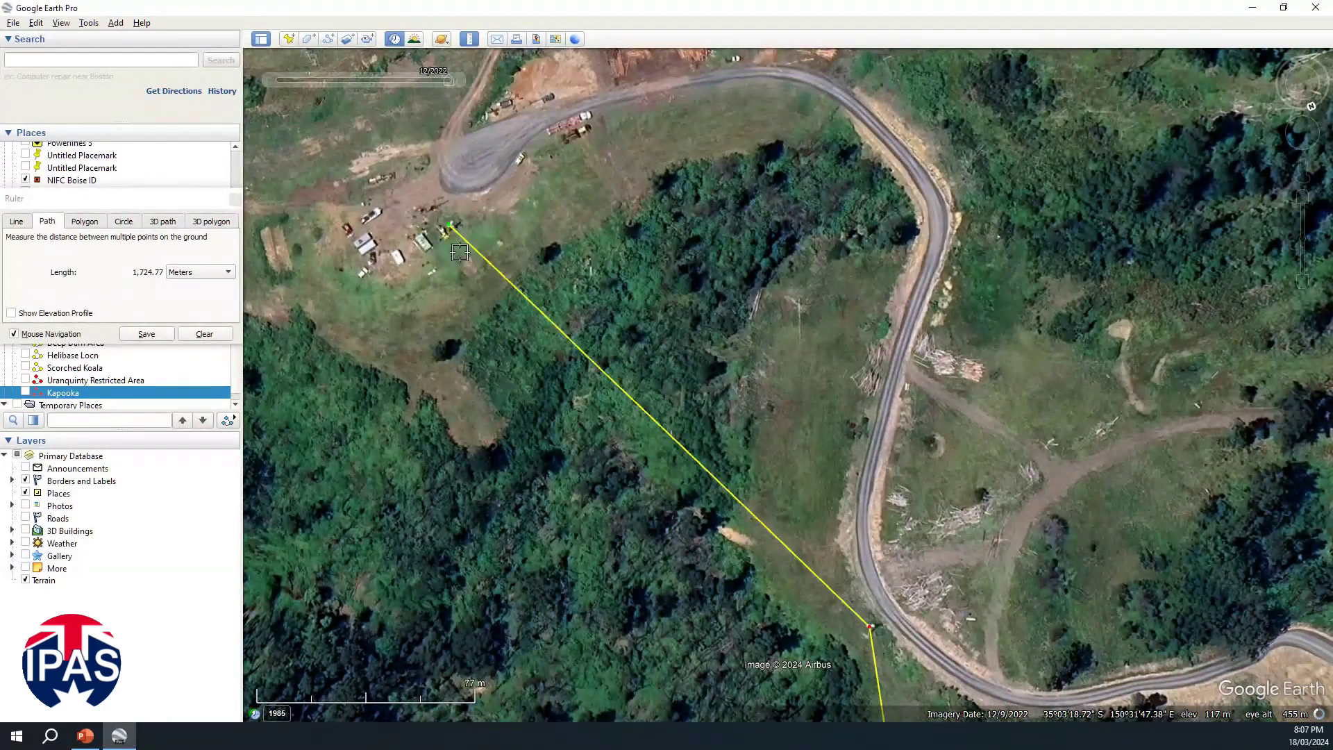
Review the whole traced path from a higher altitude and close the Ruler without saving it.
{"action": "scroll", "coordinate": [513, 488], "scroll_direction": "down", "scroll_amount": 5}
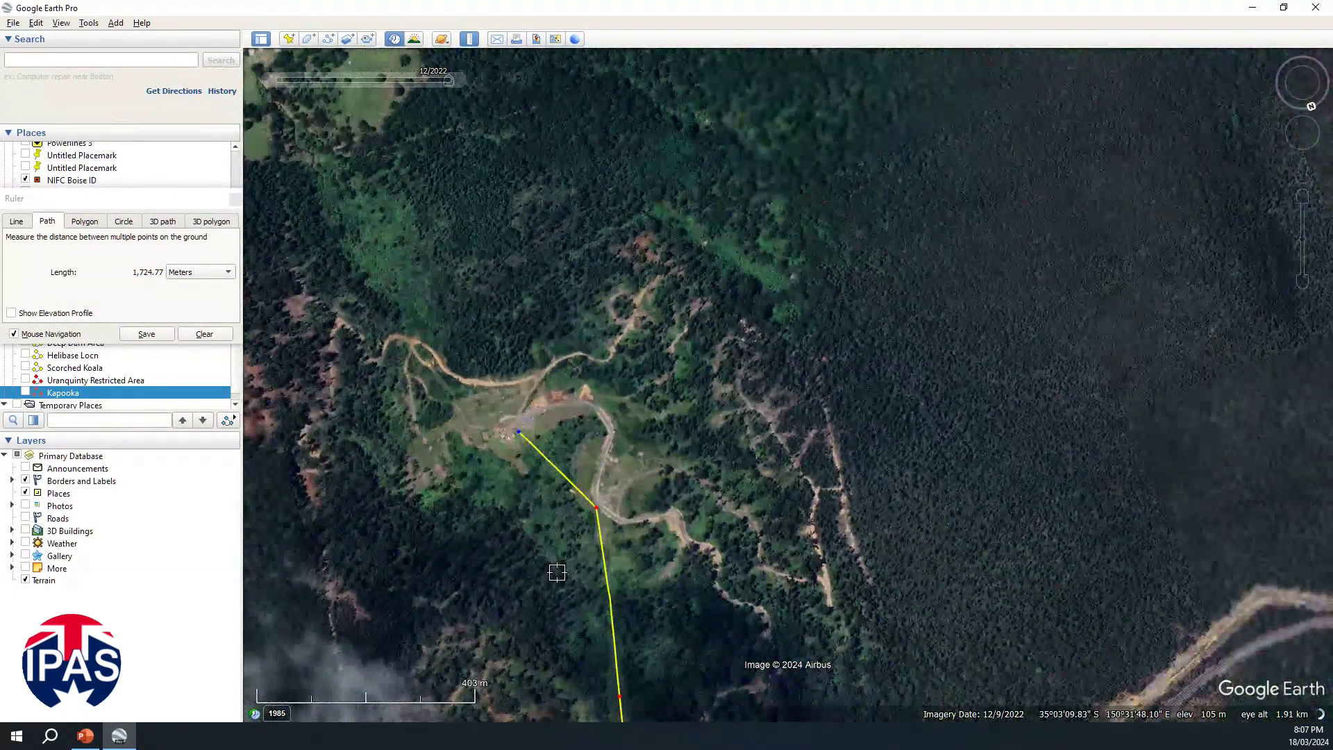
{"action": "left_click_drag", "start_coordinate": [556, 572], "coordinate": [857, 334]}
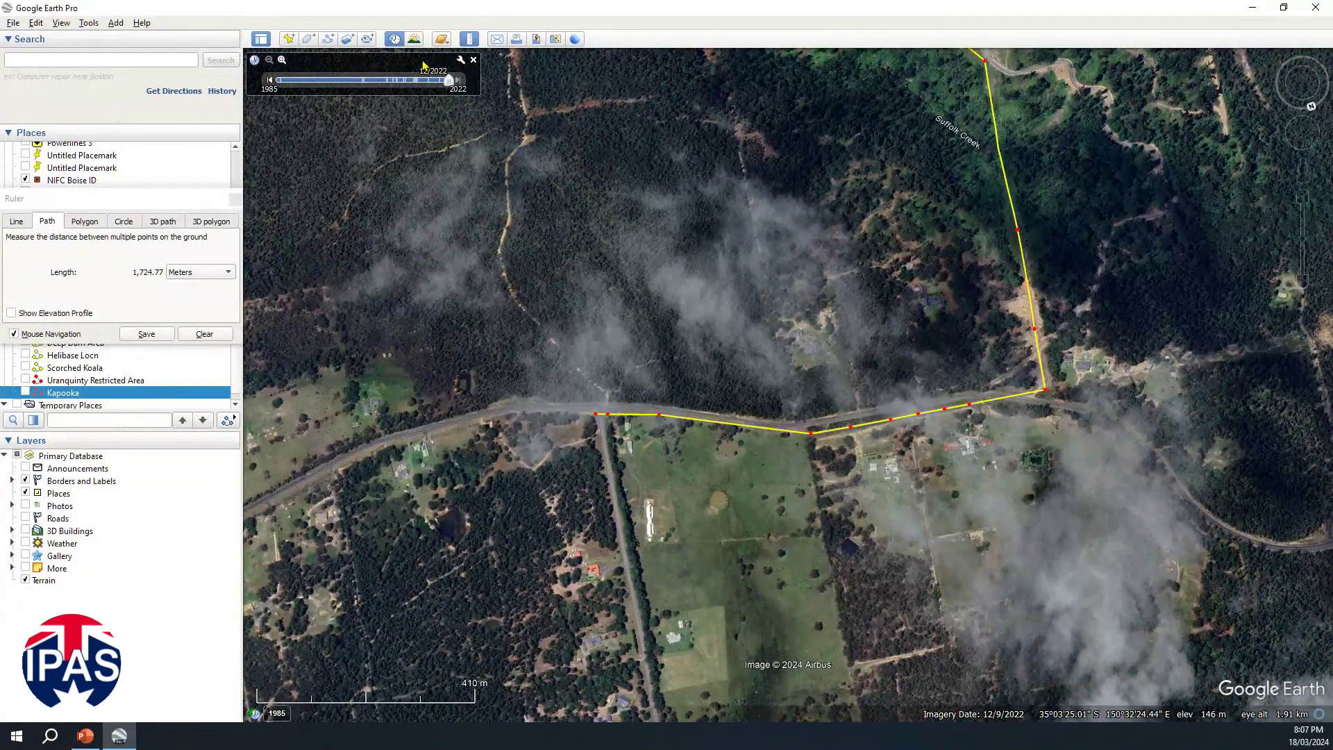
{"action": "left_click", "coordinate": [471, 39]}
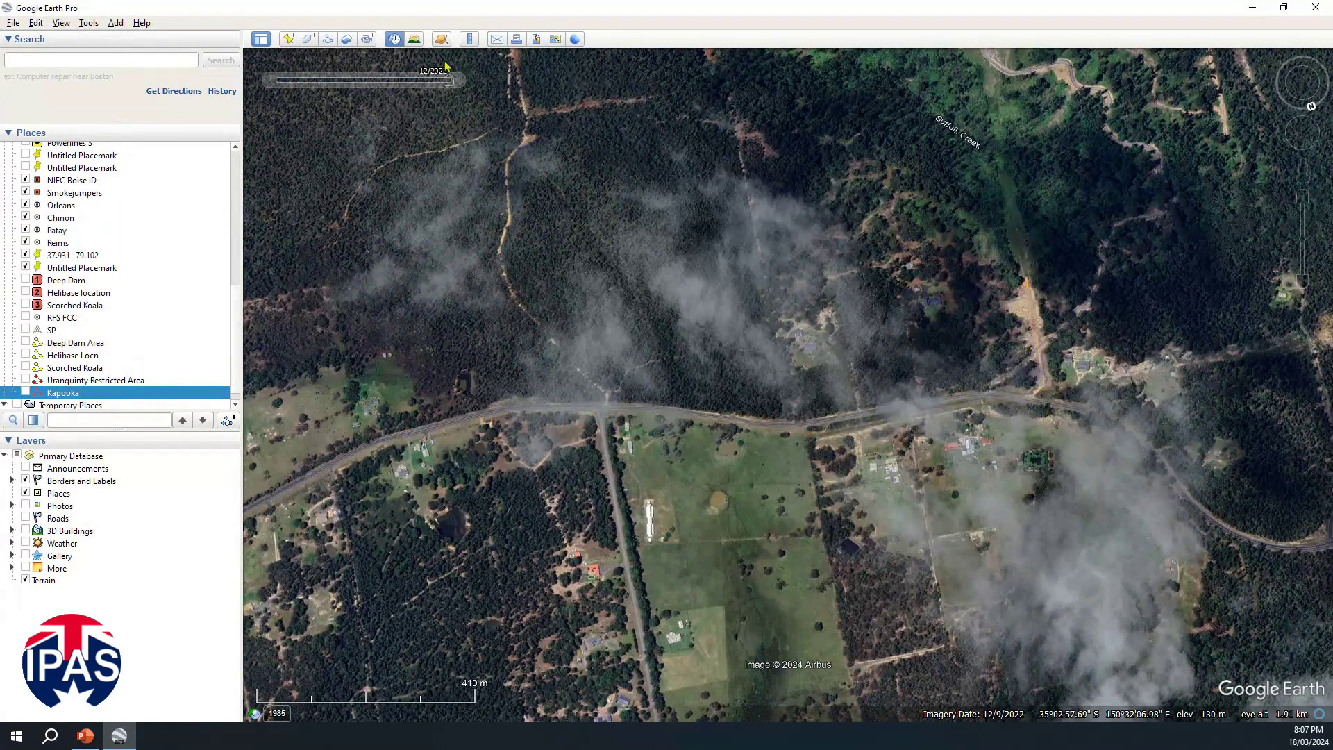
Return to the road junction and enter Street View on Turpentine Rd opposite the side road.
{"action": "scroll", "coordinate": [599, 426], "scroll_direction": "up", "scroll_amount": 4}
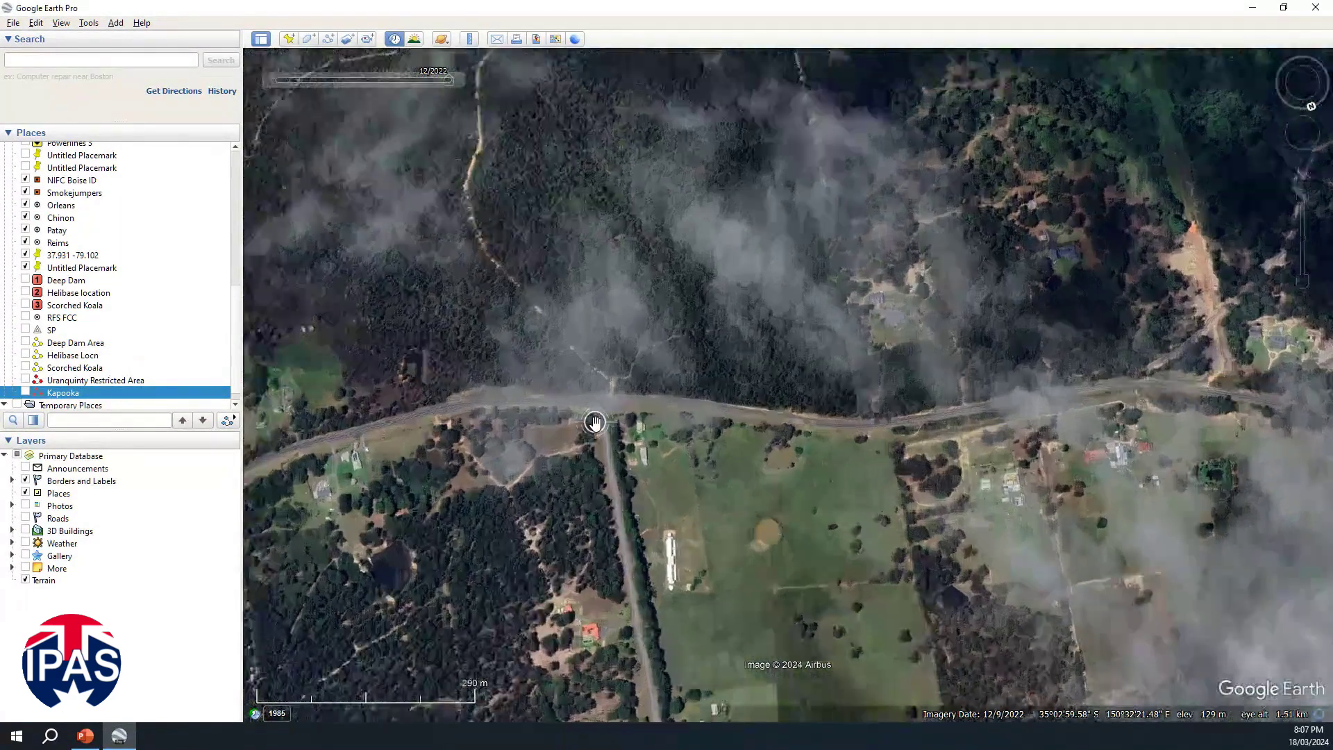
{"action": "scroll", "coordinate": [602, 406], "scroll_direction": "up", "scroll_amount": 3}
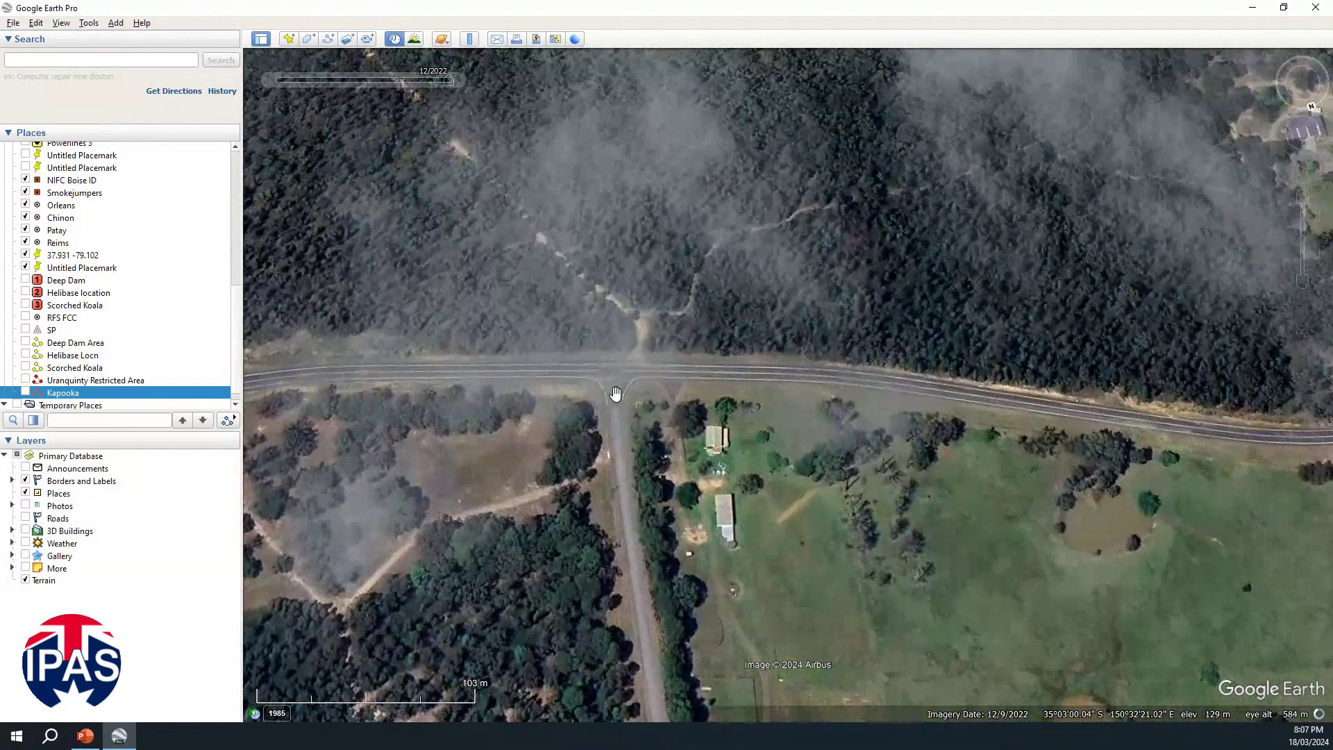
{"action": "scroll", "coordinate": [628, 382], "scroll_direction": "up", "scroll_amount": 2}
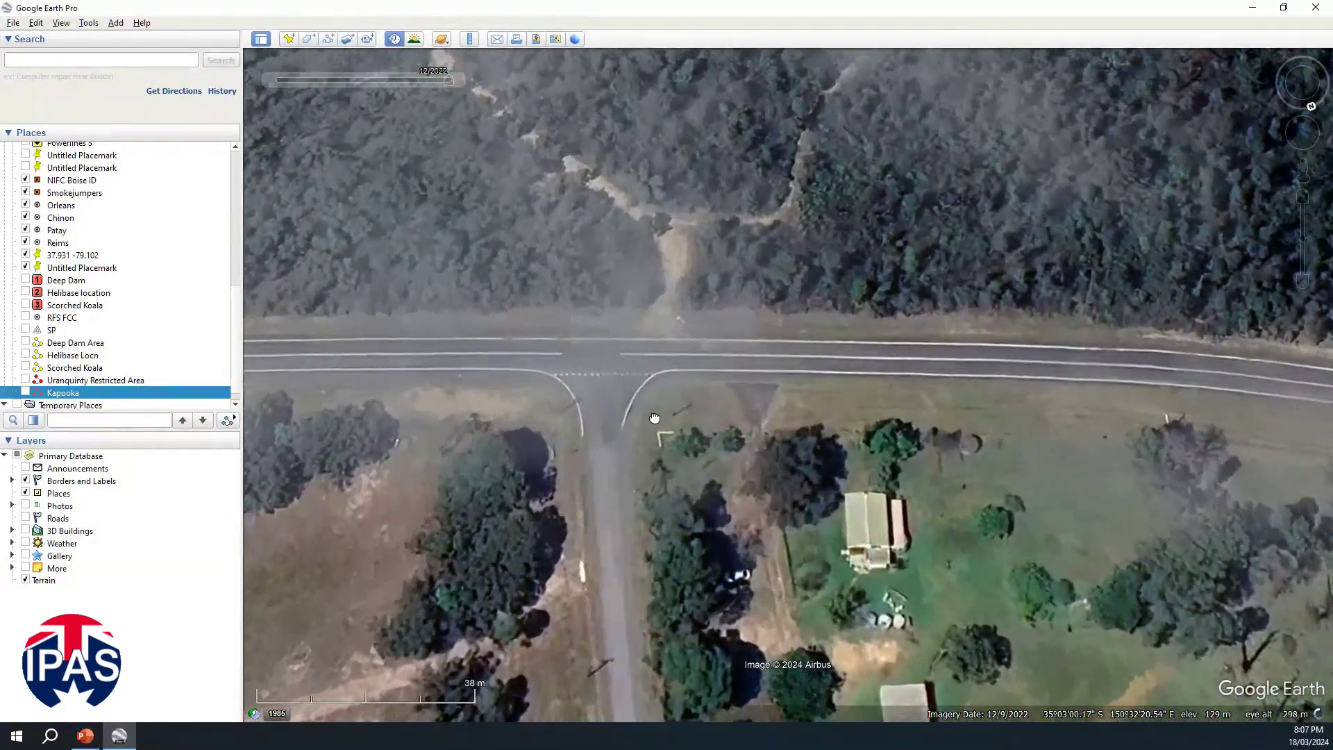
{"action": "left_click_drag", "start_coordinate": [655, 417], "coordinate": [759, 550]}
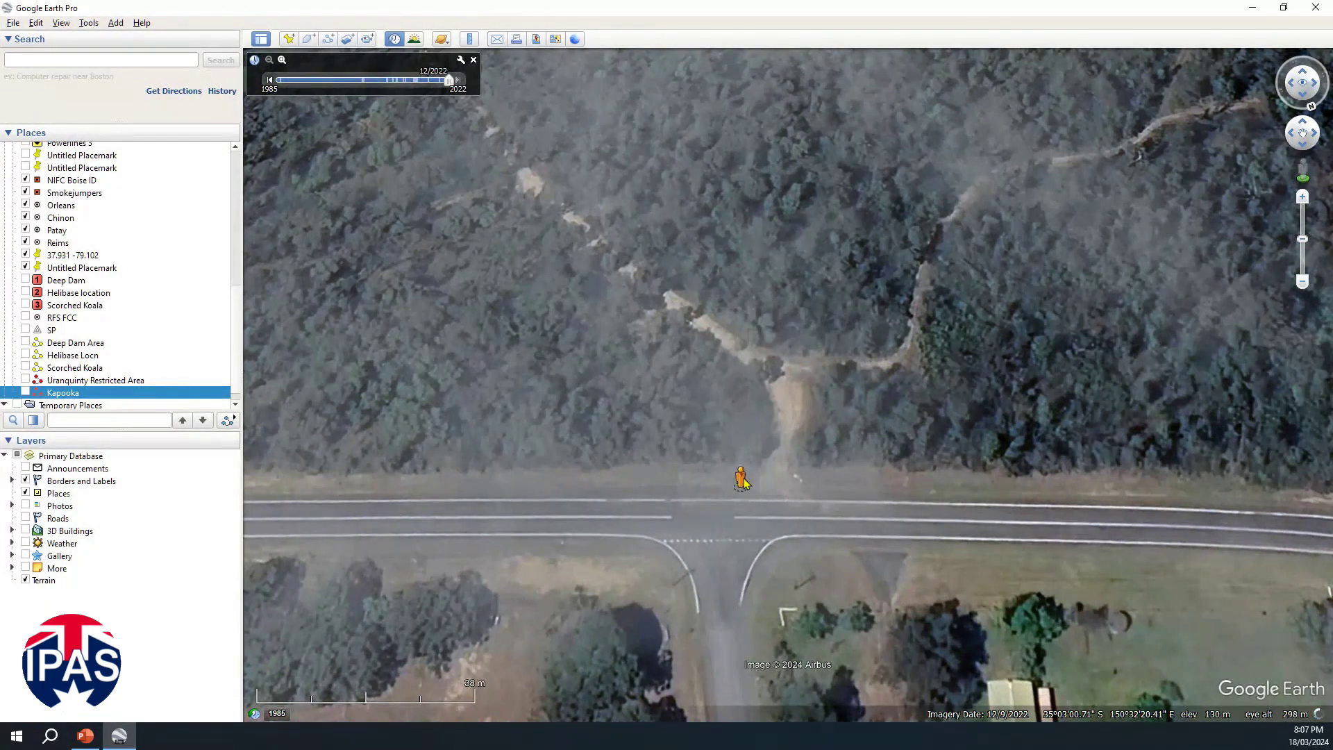
{"action": "left_click_drag", "start_coordinate": [738, 499], "coordinate": [738, 500]}
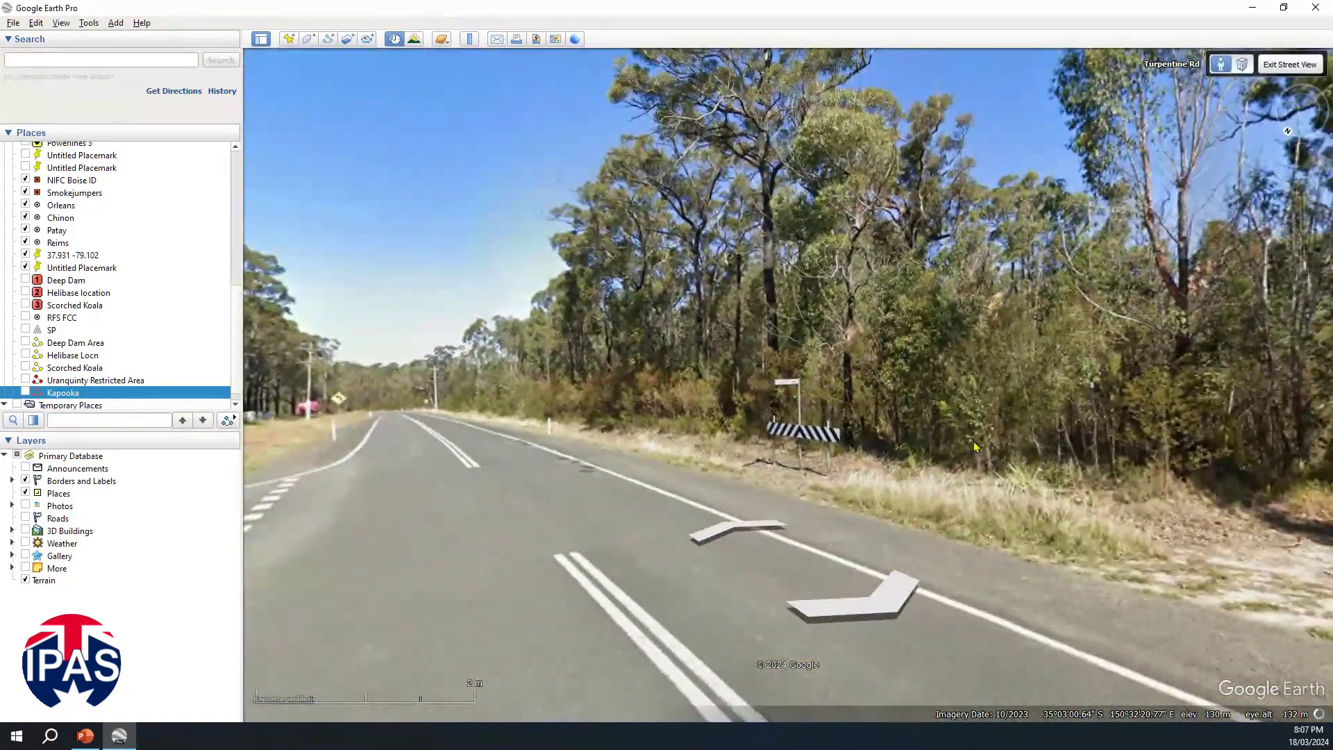
Look around the junction at ground level, examining the roadside forest, the house, the power poles and the side road corner.
{"action": "left_click_drag", "start_coordinate": [975, 446], "coordinate": [561, 400]}
{"action": "left_click_drag", "start_coordinate": [843, 403], "coordinate": [576, 396]}
{"action": "left_click_drag", "start_coordinate": [1151, 398], "coordinate": [307, 388]}
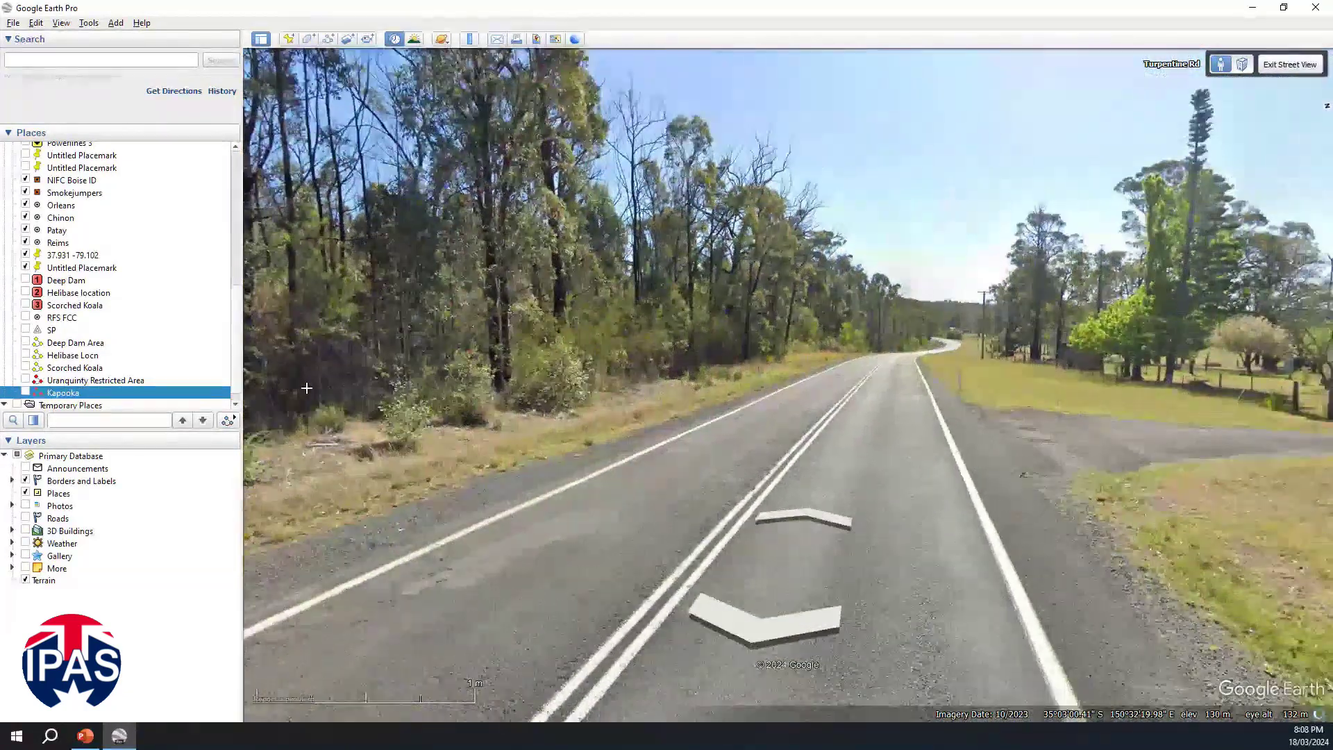
{"action": "double_click", "coordinate": [961, 371]}
{"action": "double_click", "coordinate": [1030, 455]}
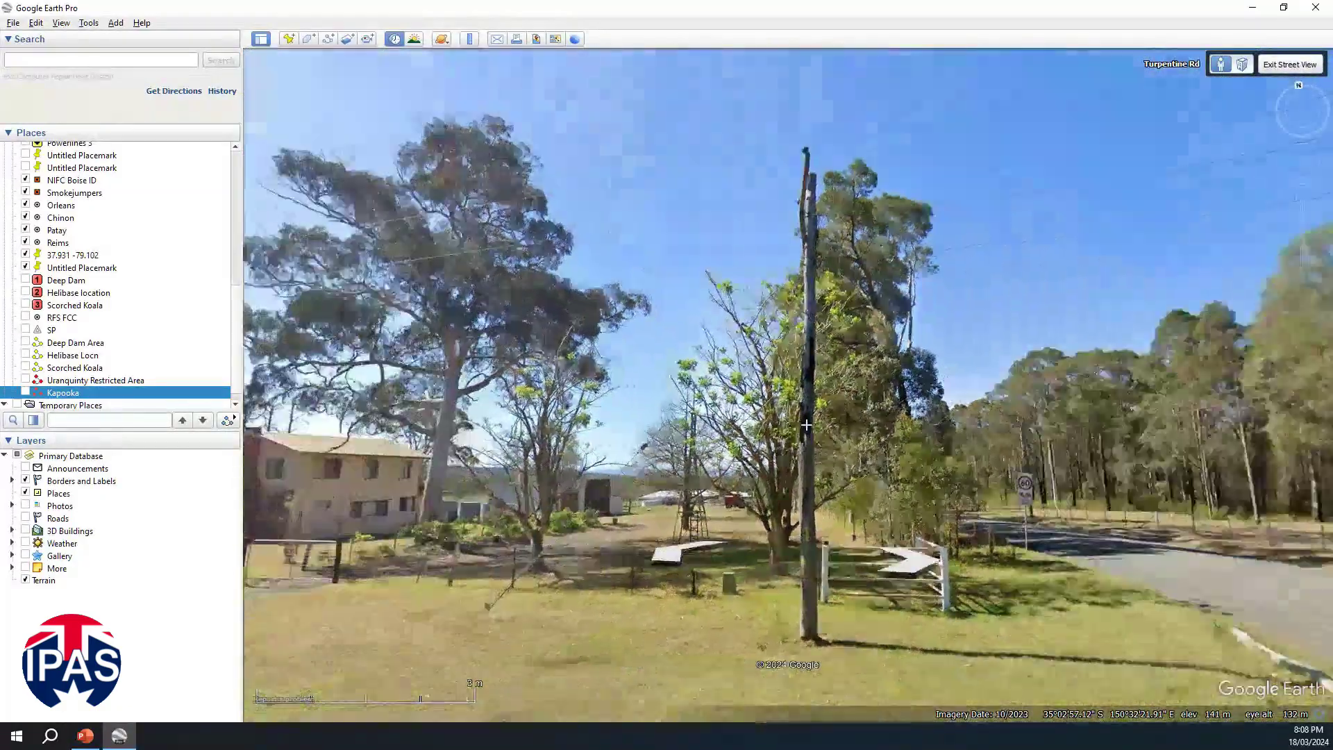
{"action": "double_click", "coordinate": [806, 424]}
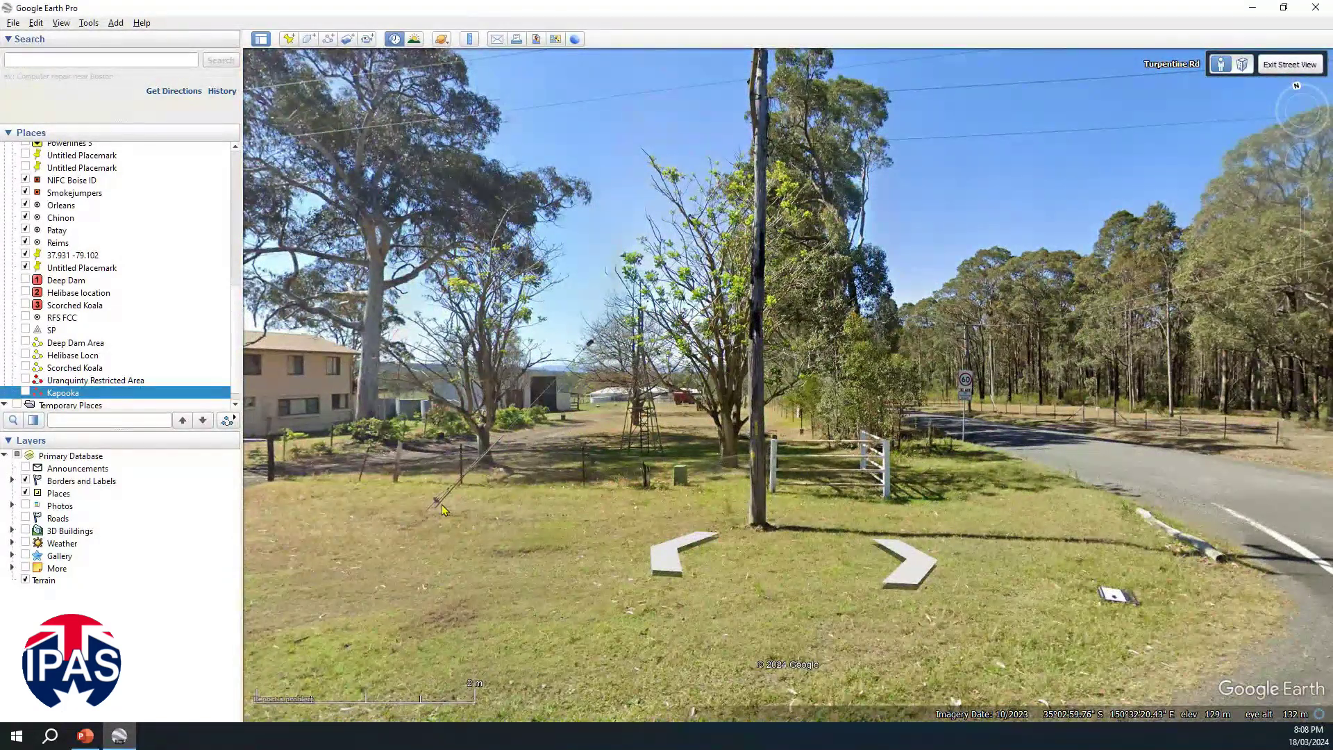
{"action": "double_click", "coordinate": [1057, 470]}
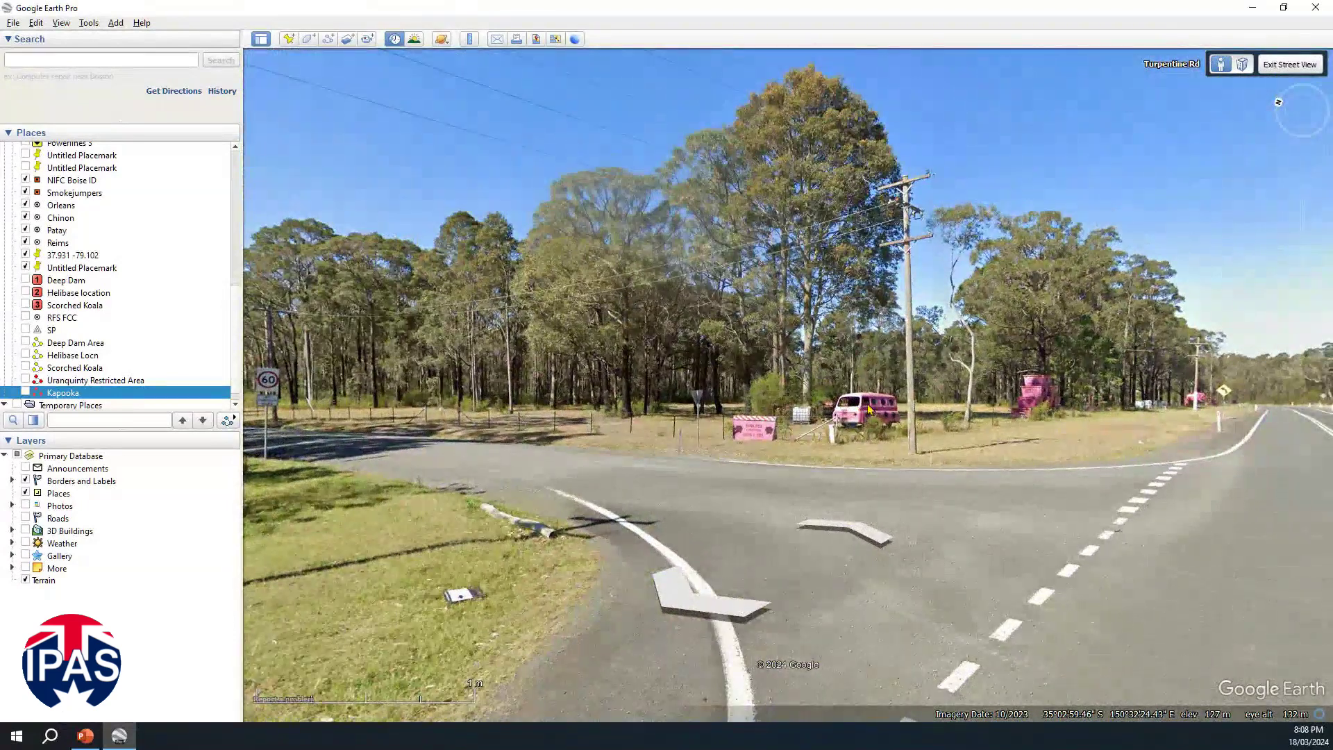
Move along Turpentine Rd in Street View and examine the forest track entrance opposite the side road.
{"action": "left_click_drag", "start_coordinate": [1170, 402], "coordinate": [1216, 379]}
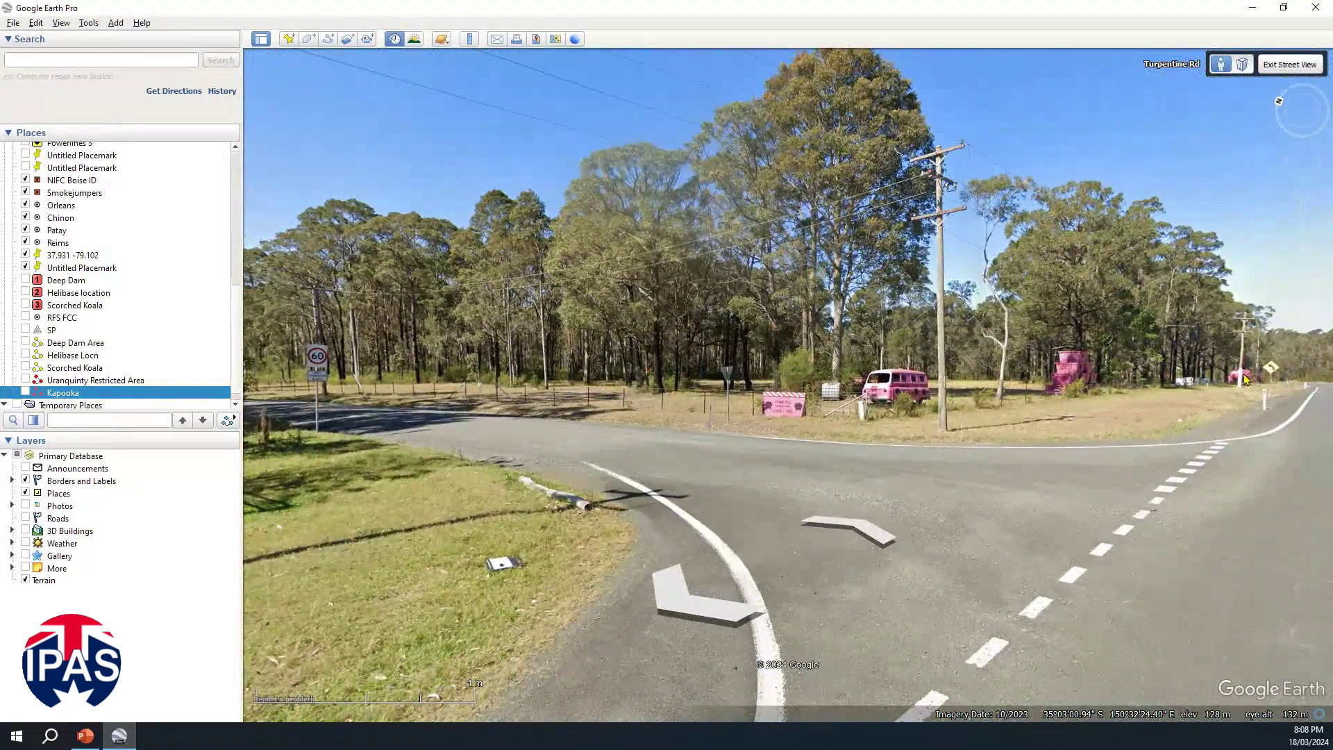
{"action": "double_click", "coordinate": [1244, 379]}
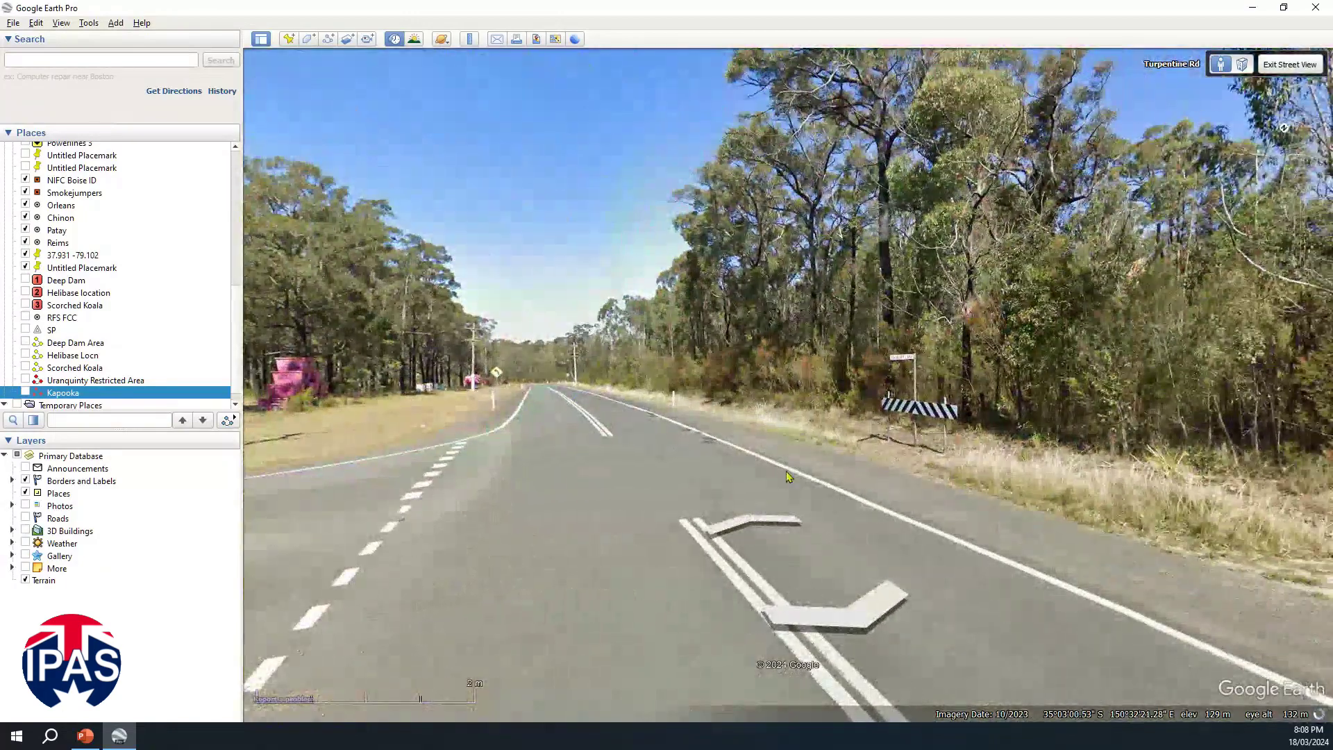
{"action": "left_click", "coordinate": [753, 519]}
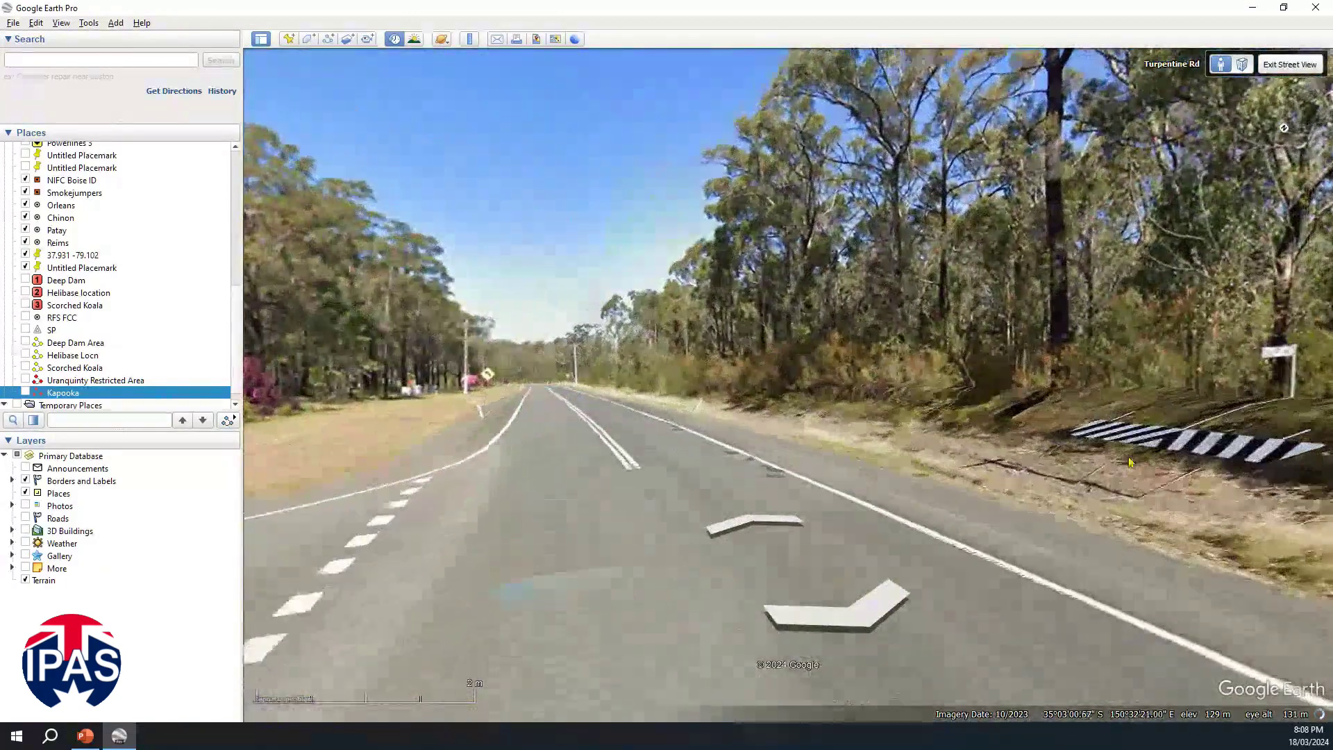
{"action": "left_click", "coordinate": [1196, 457]}
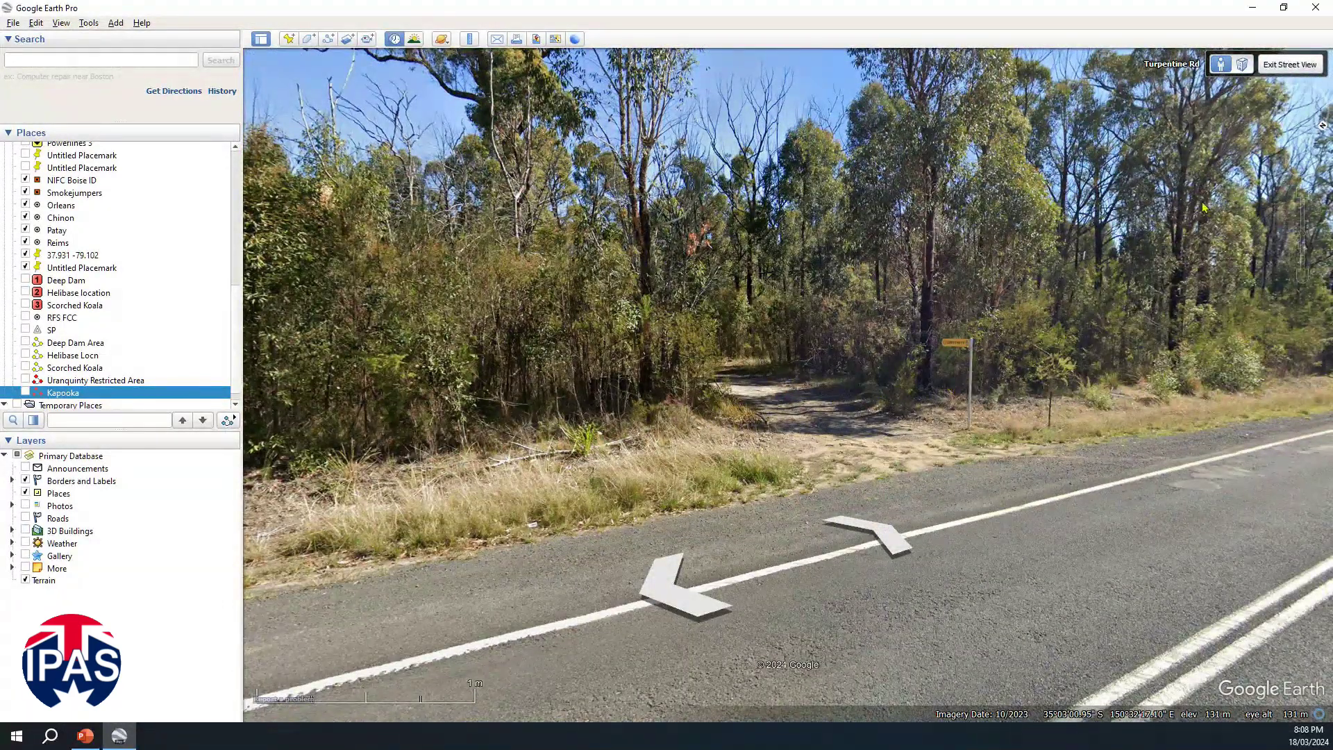
Exit Street View and bring the junction and neighbouring houses back into an overhead view.
{"action": "left_click", "coordinate": [1292, 64]}
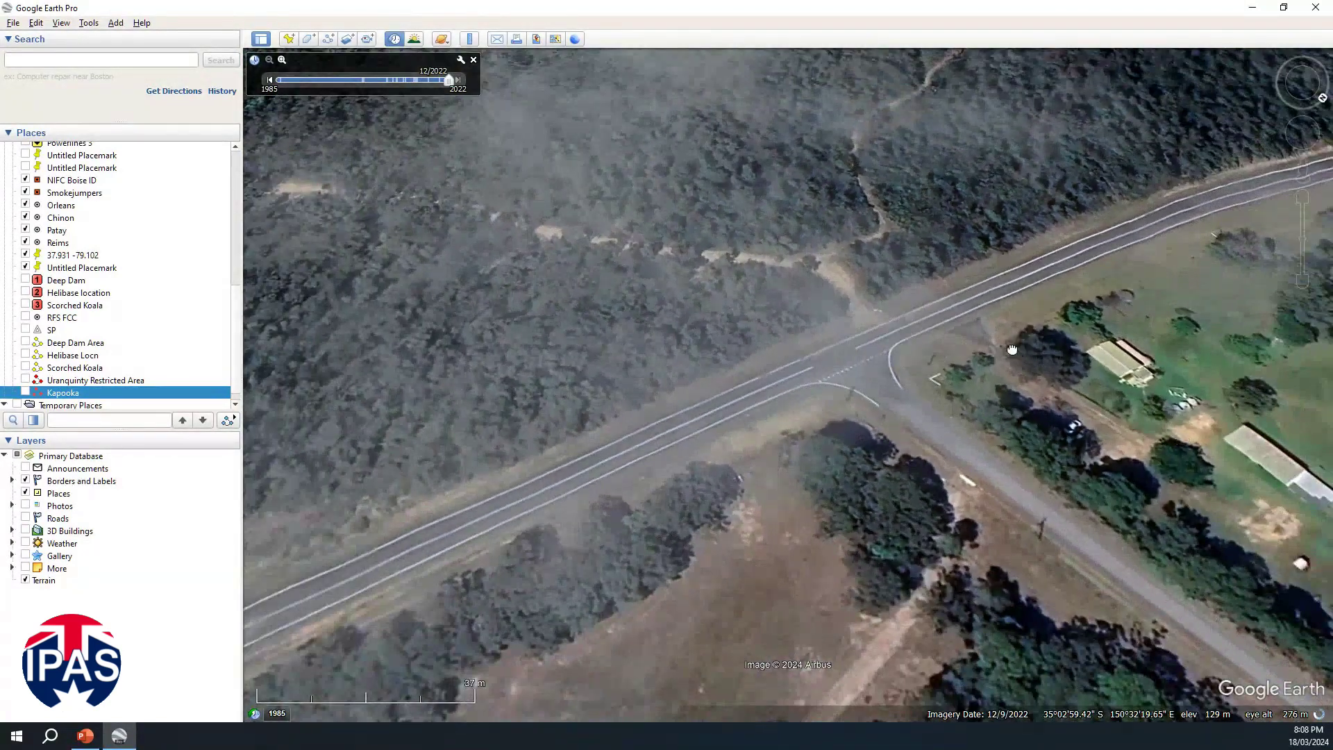
{"action": "left_click_drag", "start_coordinate": [1012, 349], "coordinate": [885, 359]}
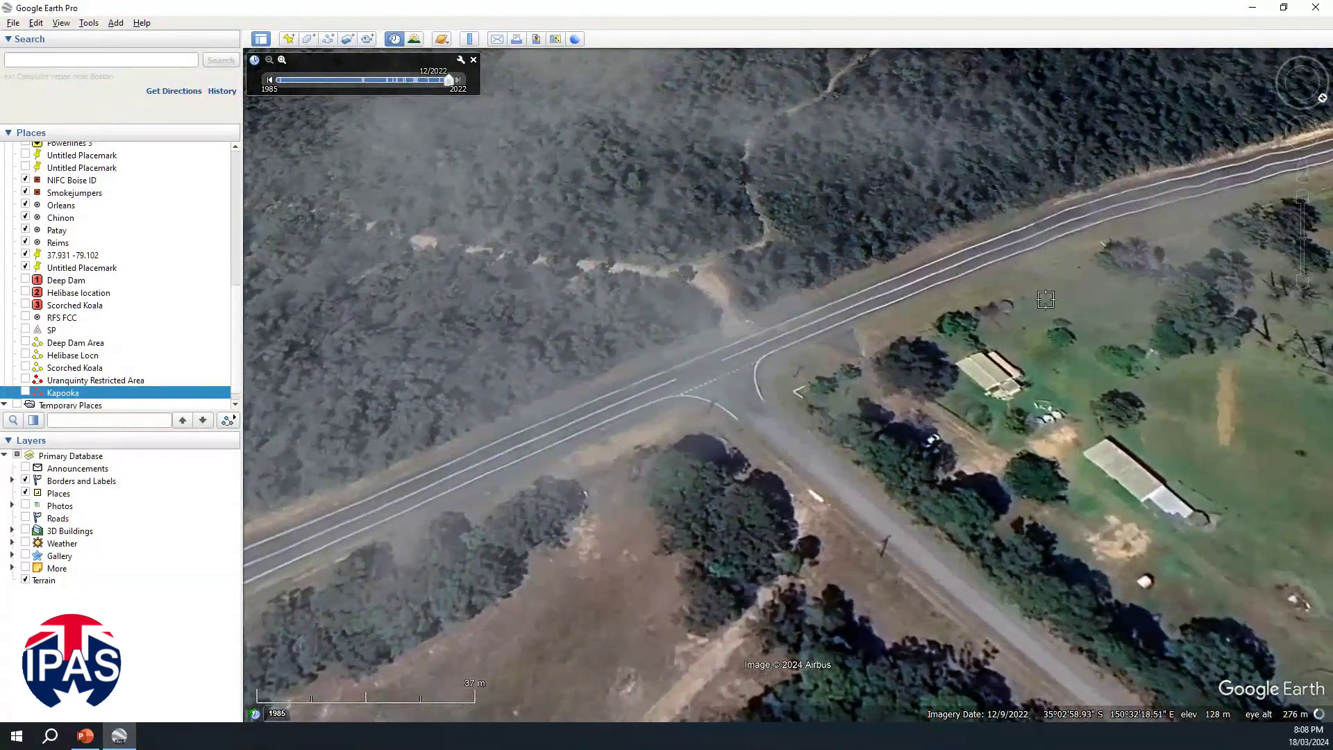
{"action": "middle_click_drag", "start_coordinate": [953, 334], "coordinate": [822, 108]}
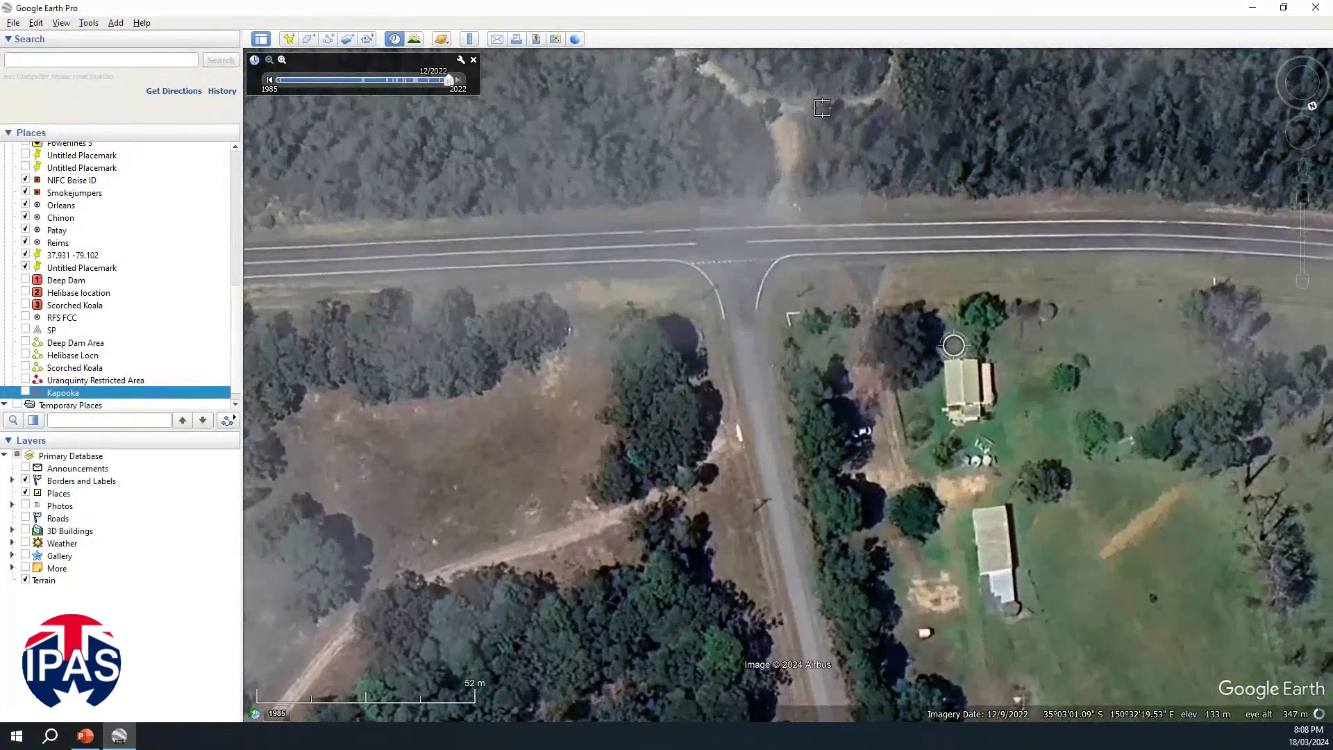
{"action": "left_click_drag", "start_coordinate": [1127, 347], "coordinate": [905, 378]}
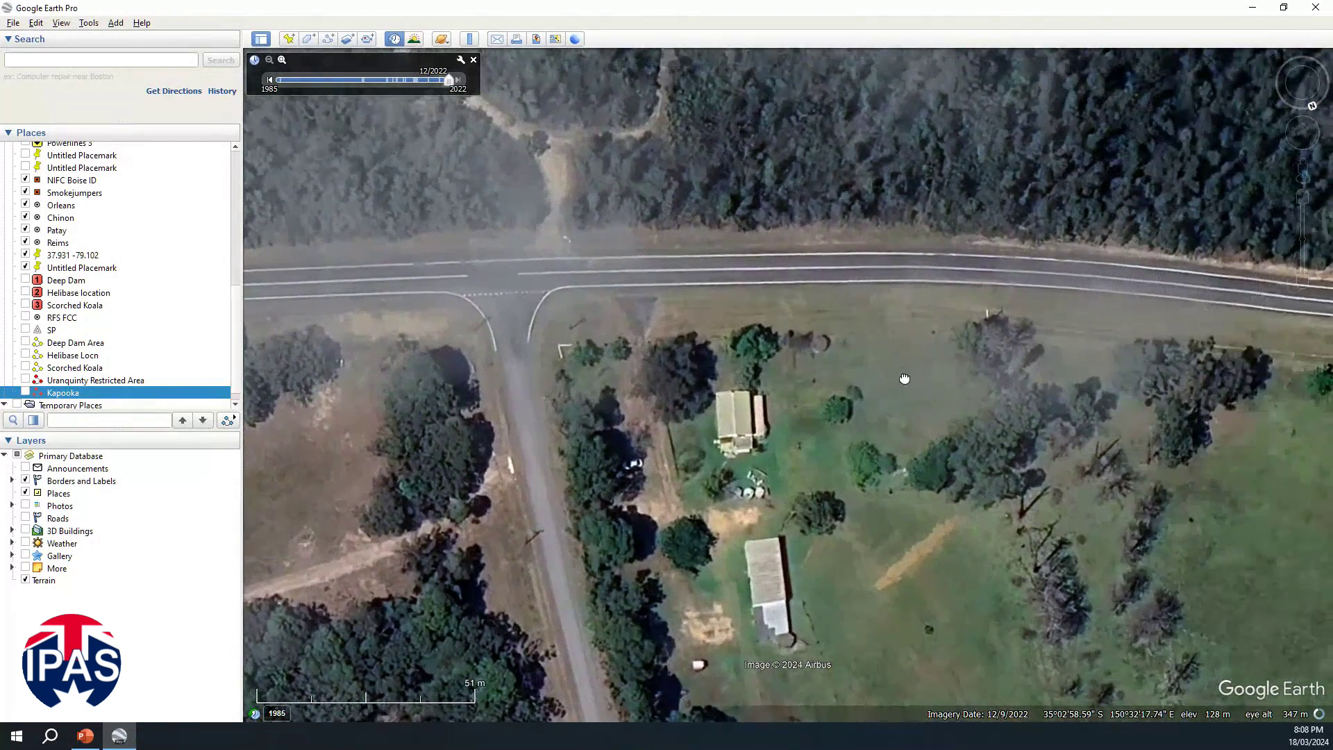